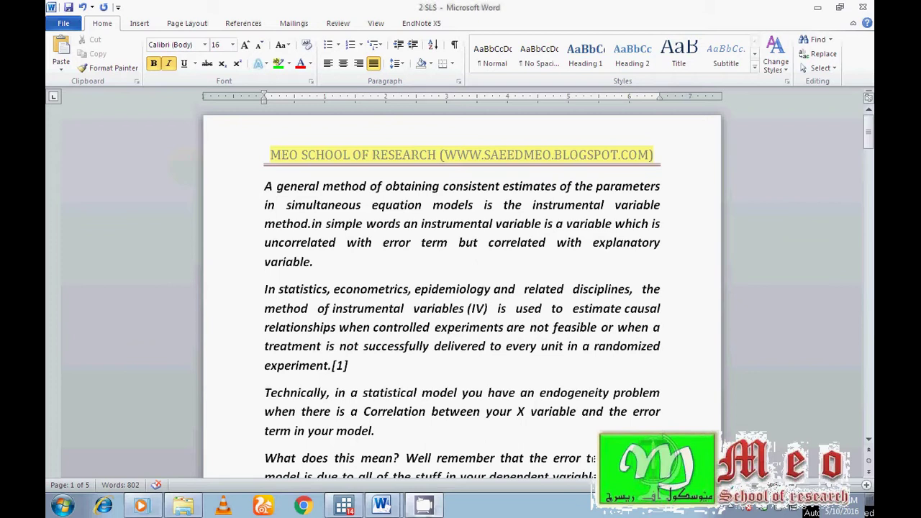
# Review the opening paragraphs on the instrumental variable method and the endogeneity problem on page 1
pyautogui.moveTo(264, 185); pyautogui.dragTo(393, 311)
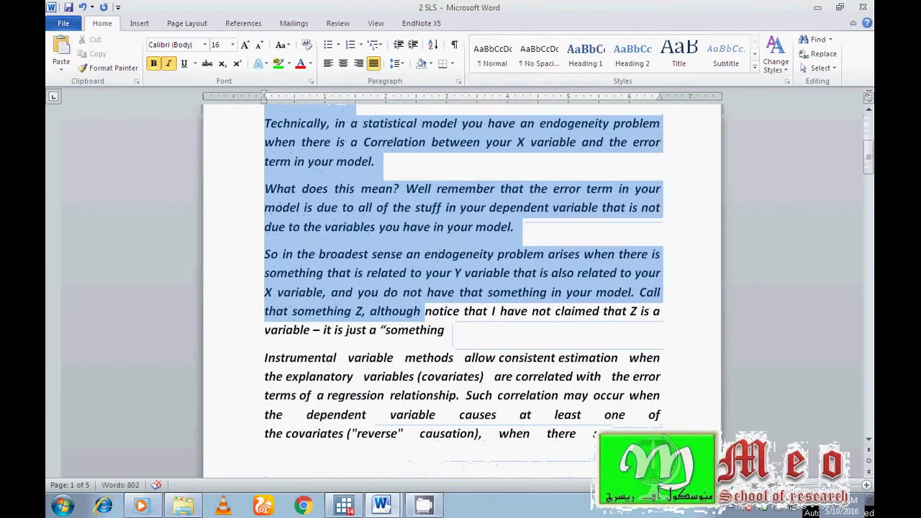
pyautogui.click(394, 311)
pyautogui.moveTo(869, 155); pyautogui.dragTo(869, 126)
pyautogui.click(510, 224)
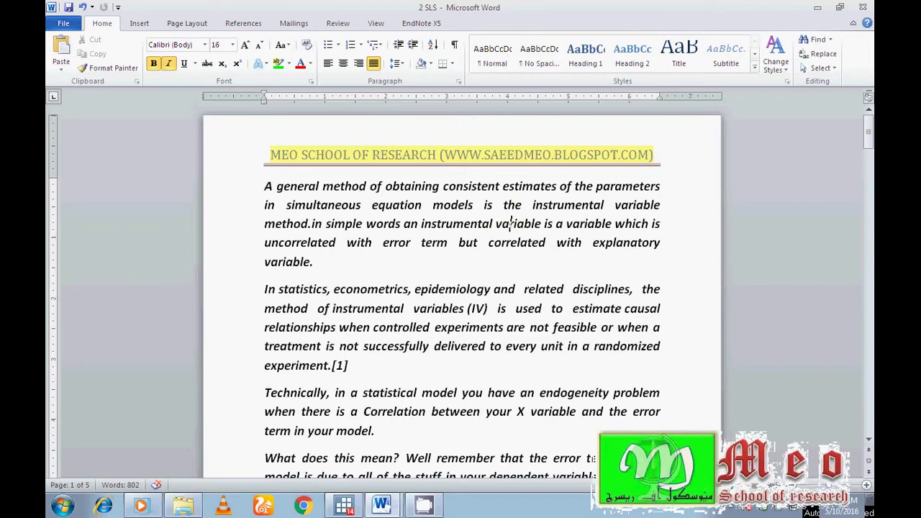
pyautogui.moveTo(868, 133); pyautogui.dragTo(869, 146)
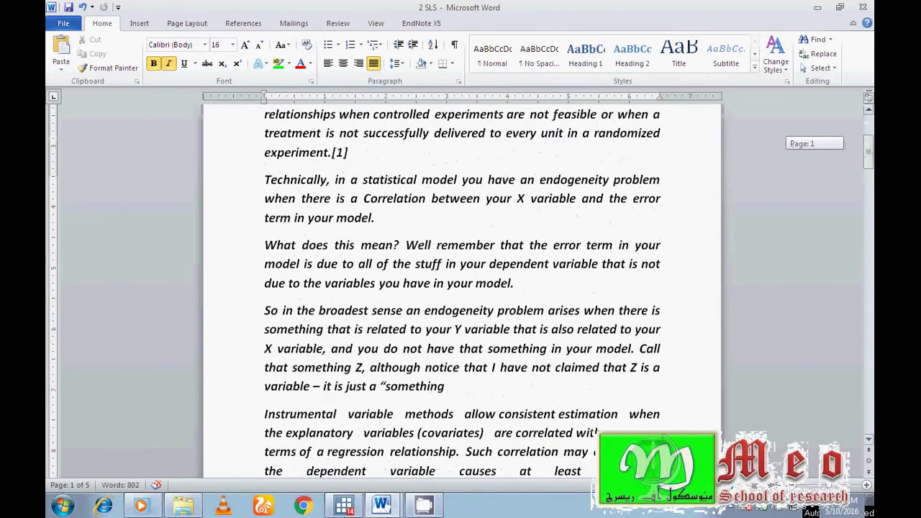
pyautogui.moveTo(869, 145); pyautogui.dragTo(869, 143)
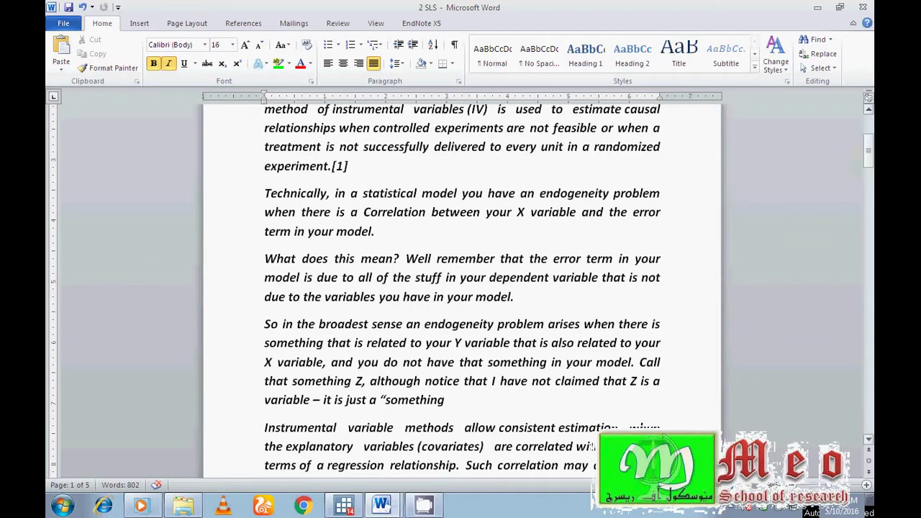
# Examine the equation Y=bx+u on page 2, selecting the whole equation, its right-hand side, the bx term and the error term u
pyautogui.moveTo(869, 153); pyautogui.dragTo(869, 159)
pyautogui.scroll(-10, 461, 288)
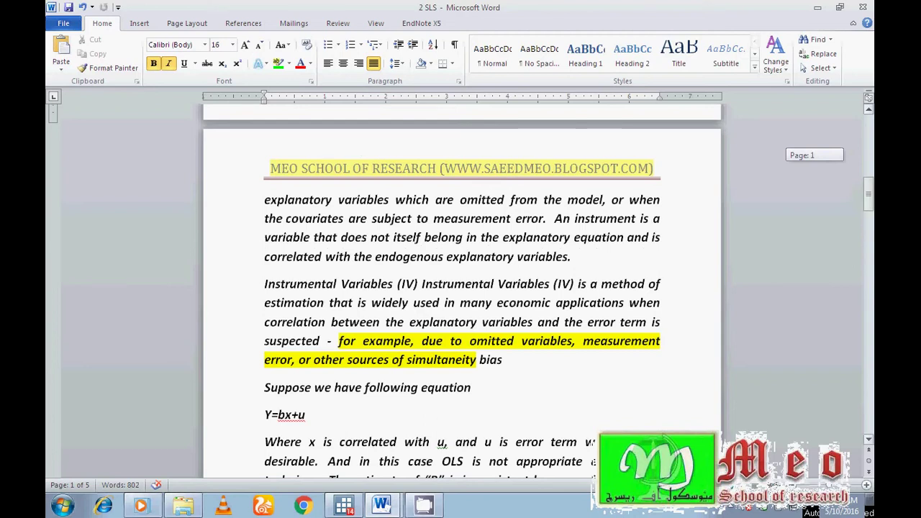
pyautogui.scroll(-3, 461, 288)
pyautogui.moveTo(868, 207); pyautogui.dragTo(868, 208)
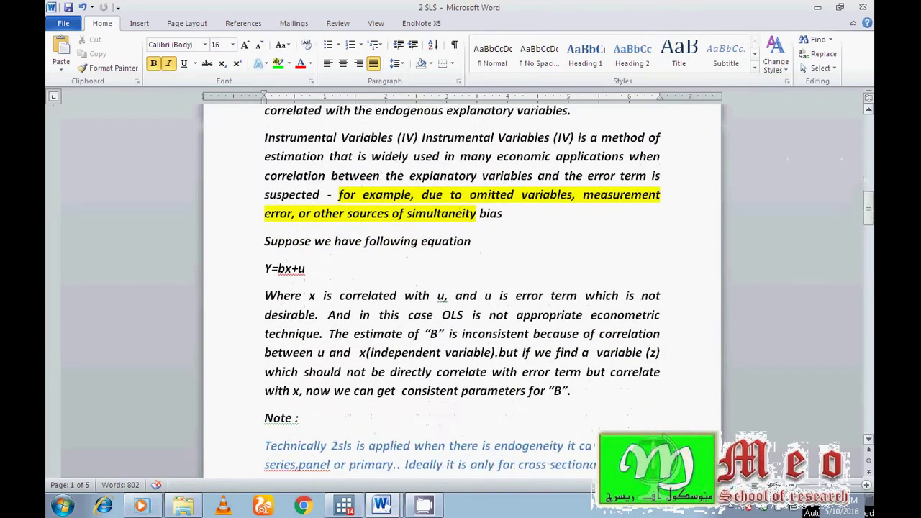
pyautogui.moveTo(308, 269); pyautogui.dragTo(266, 270)
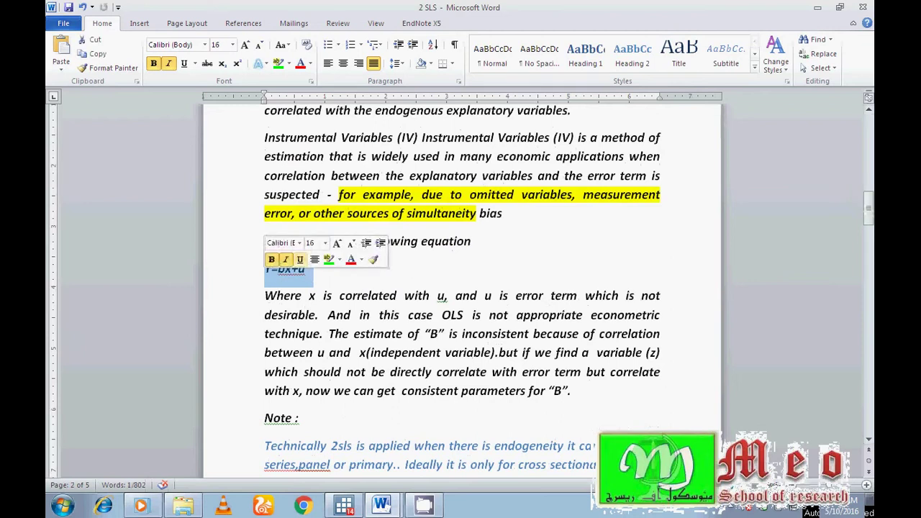
pyautogui.click(294, 268)
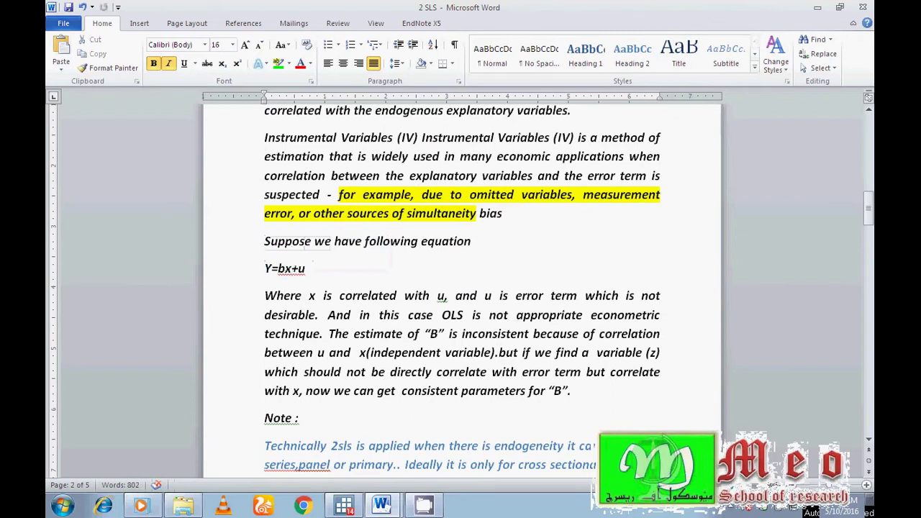
pyautogui.moveTo(286, 270); pyautogui.dragTo(304, 268)
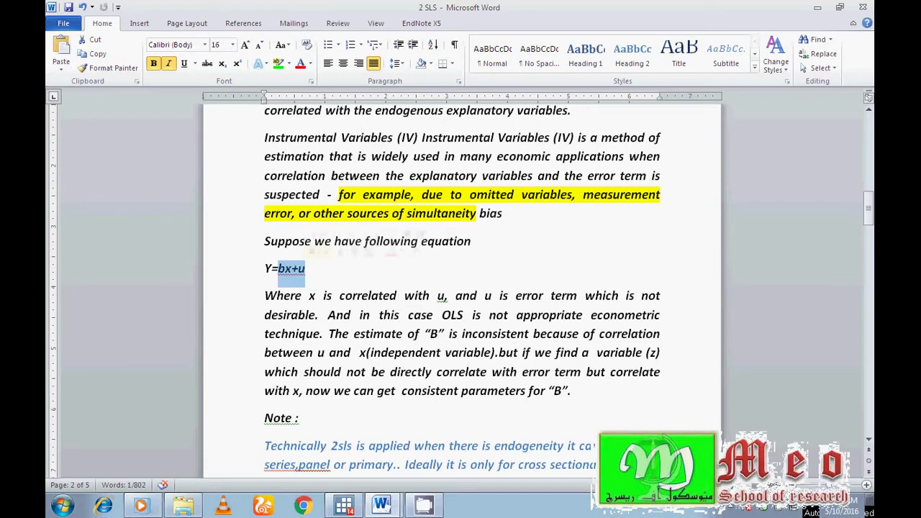
pyautogui.click(291, 268)
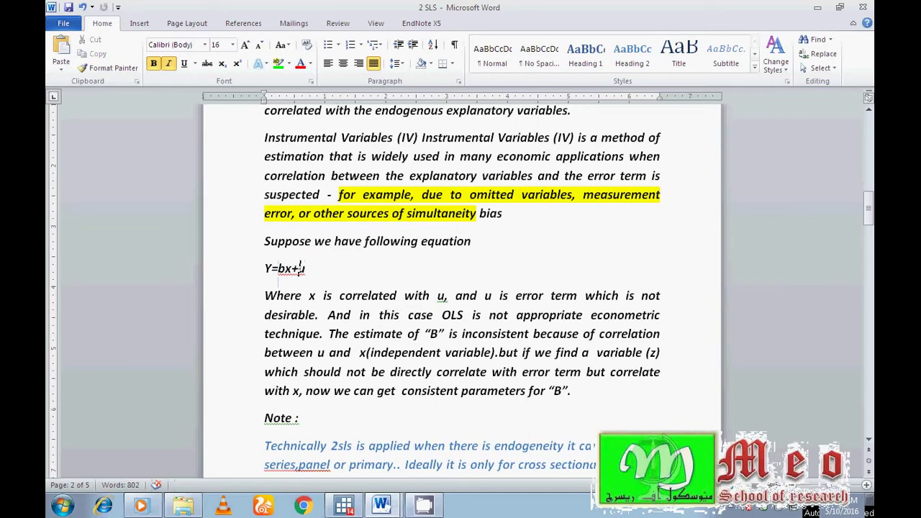
pyautogui.moveTo(279, 269); pyautogui.dragTo(290, 271)
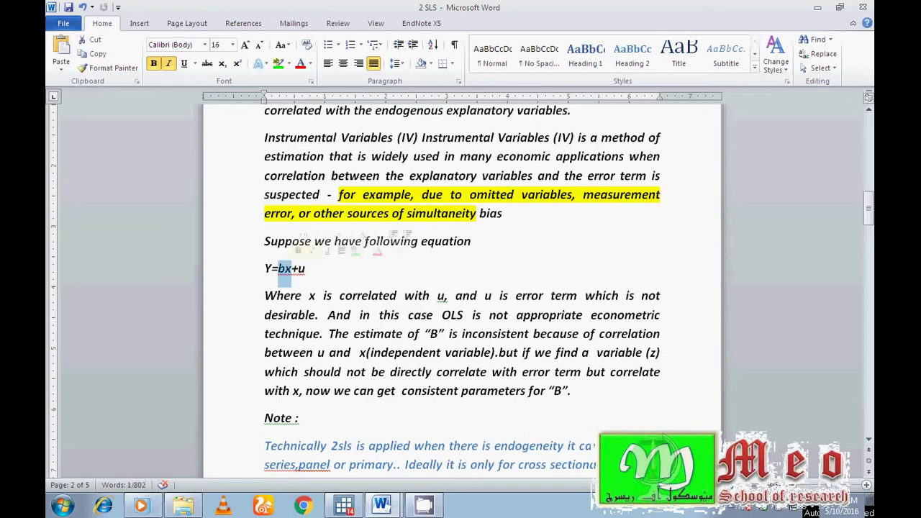
pyautogui.moveTo(298, 269); pyautogui.dragTo(305, 269)
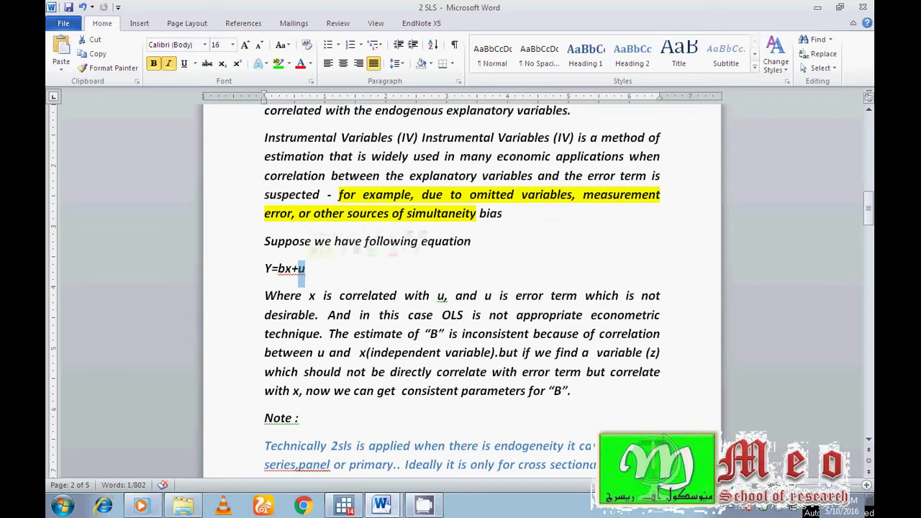
pyautogui.click(432, 296)
# Review the blue note on when 2sls is applied, marking its text on page 2 and its continuation on page 3
pyautogui.moveTo(869, 208); pyautogui.dragTo(869, 229)
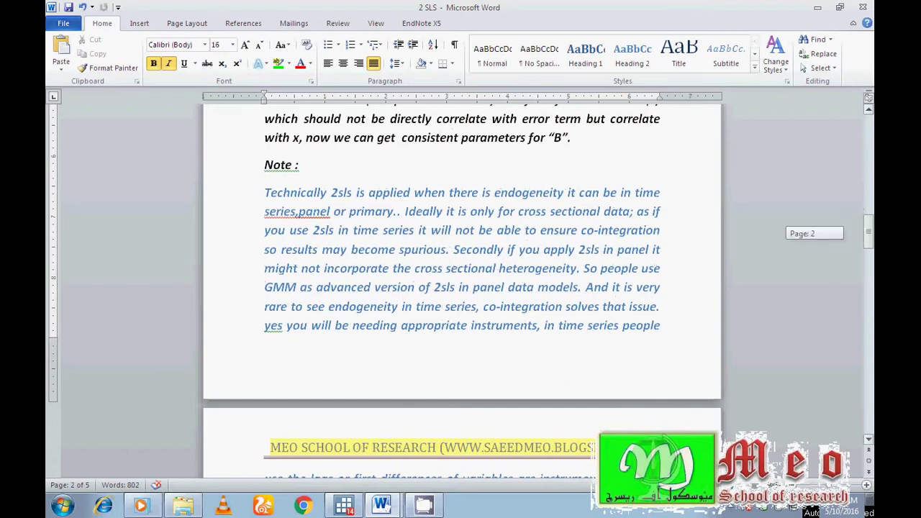
pyautogui.moveTo(265, 192); pyautogui.dragTo(660, 325)
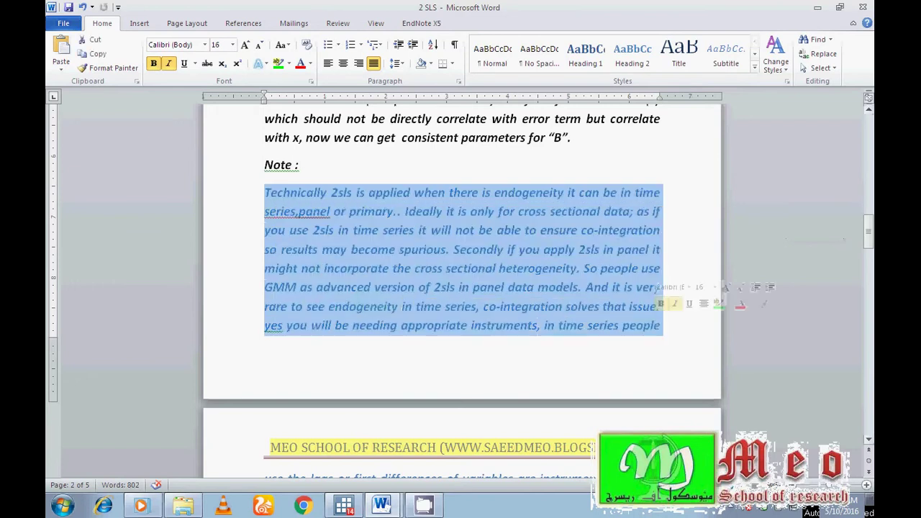
pyautogui.moveTo(869, 231); pyautogui.dragTo(869, 253)
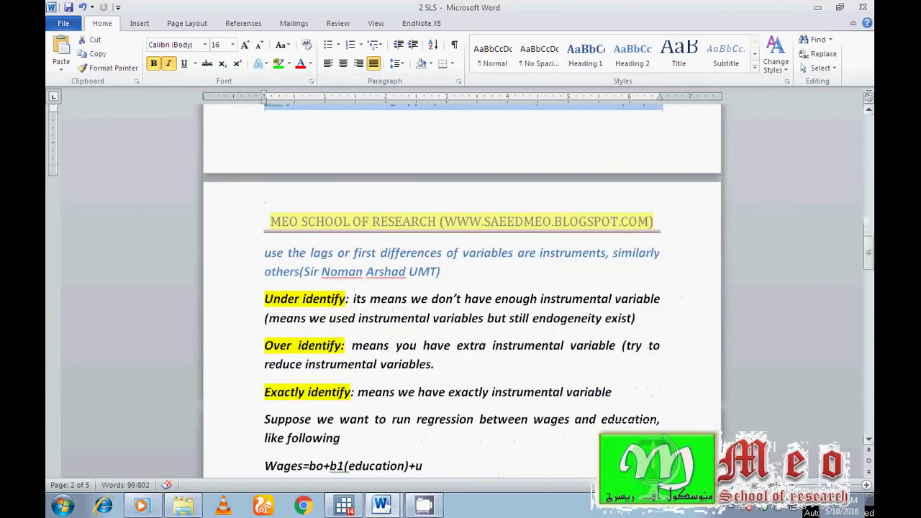
pyautogui.moveTo(439, 271); pyautogui.dragTo(264, 252)
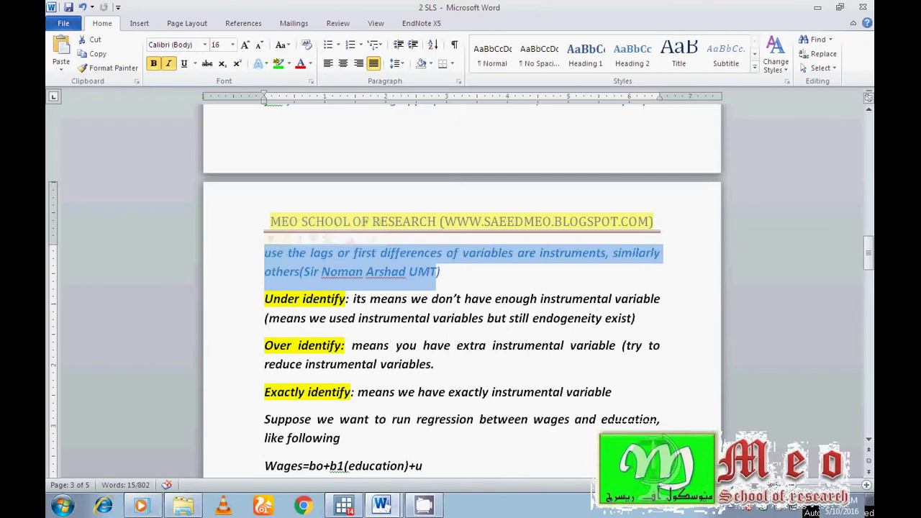
pyautogui.click(273, 252)
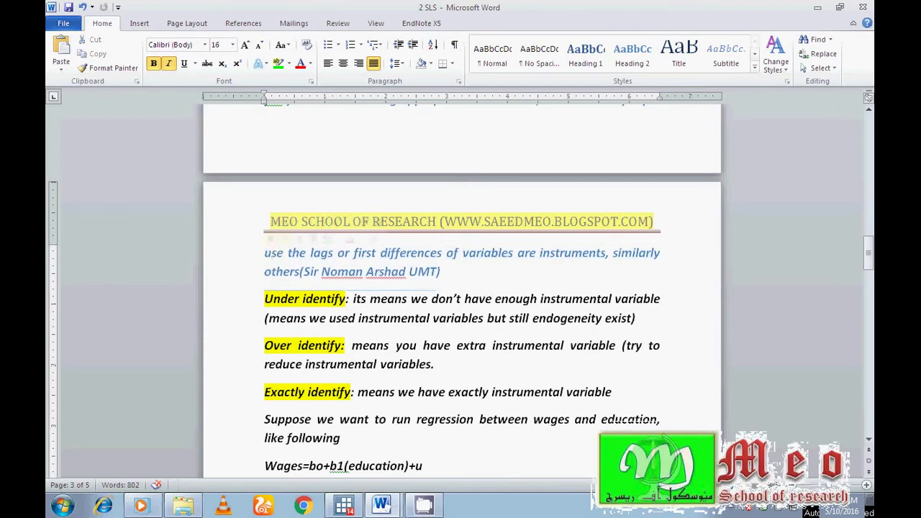
# Go through the definitions of Under identify, Over identify and Exactly identify, selecting each highlighted term
pyautogui.moveTo(264, 298); pyautogui.dragTo(346, 299)
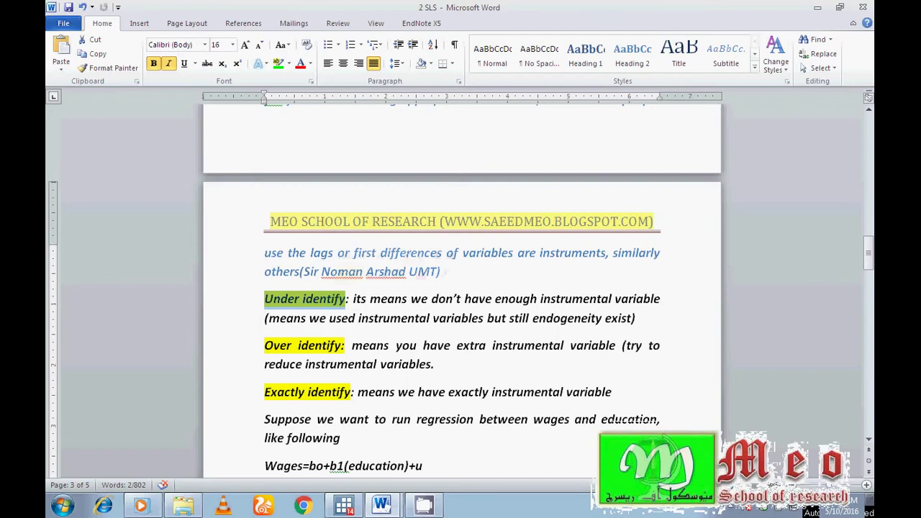
pyautogui.moveTo(869, 254); pyautogui.dragTo(869, 265)
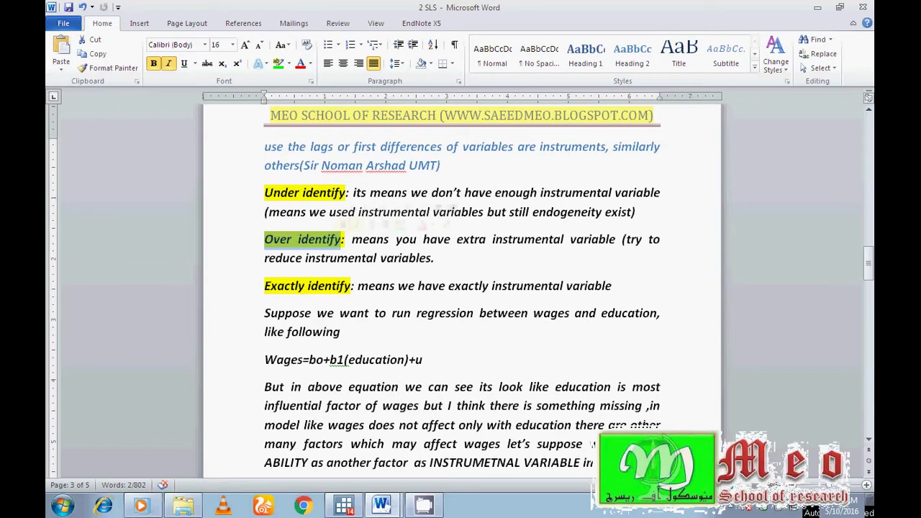
pyautogui.moveTo(265, 287); pyautogui.dragTo(350, 287)
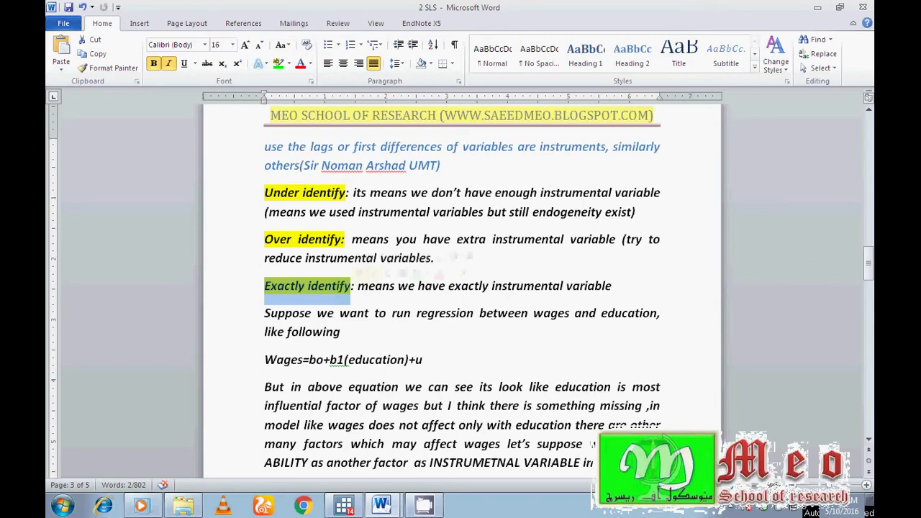
# Examine the regression Wages=bo+b1(education)+u, selecting the full equation, the wages variable and the education variable
pyautogui.moveTo(869, 264); pyautogui.dragTo(869, 272)
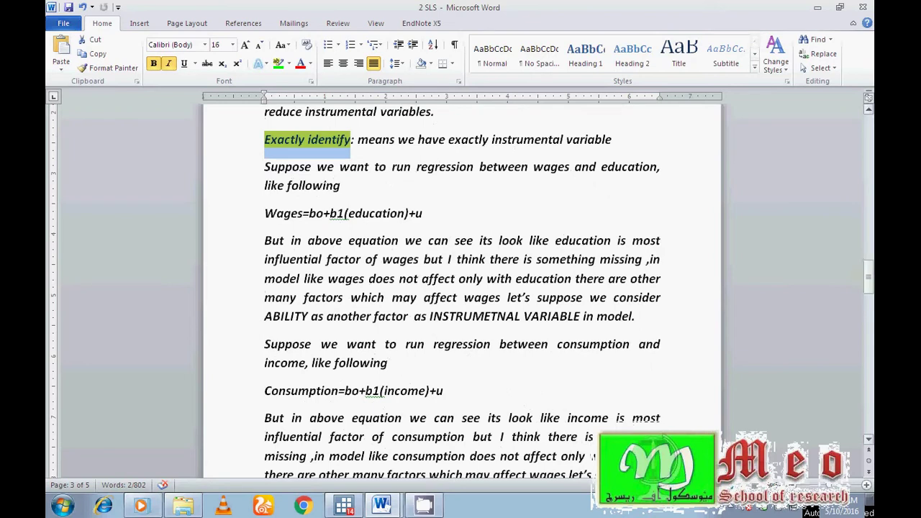
pyautogui.moveTo(265, 214); pyautogui.dragTo(431, 214)
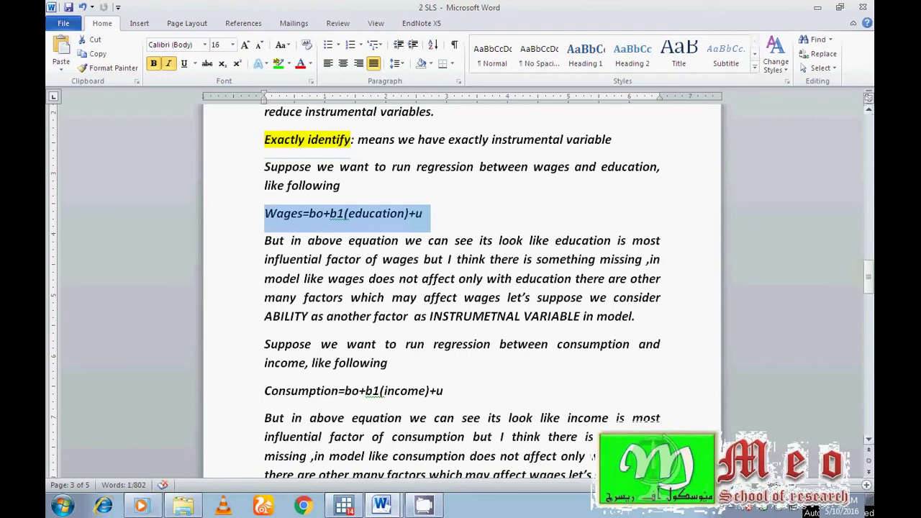
pyautogui.click(381, 214)
pyautogui.moveTo(264, 213); pyautogui.dragTo(297, 213)
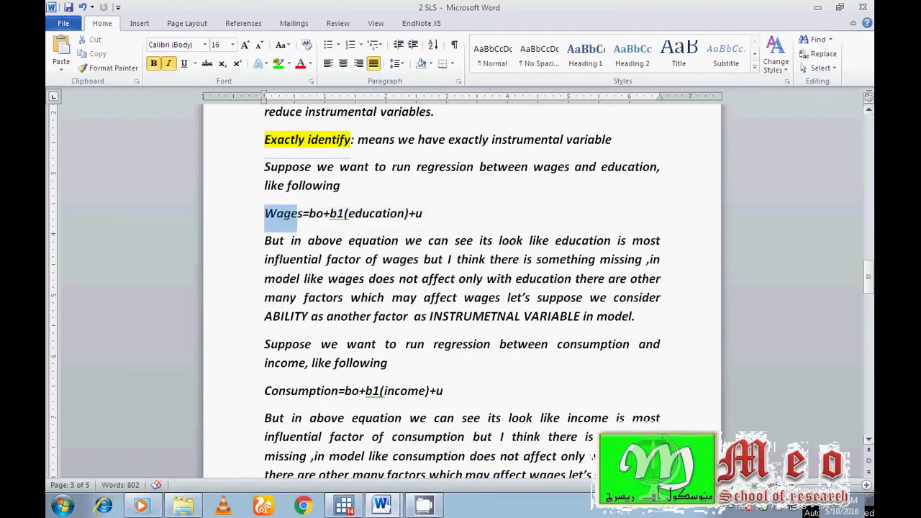
pyautogui.moveTo(349, 213); pyautogui.dragTo(397, 213)
pyautogui.click(397, 213)
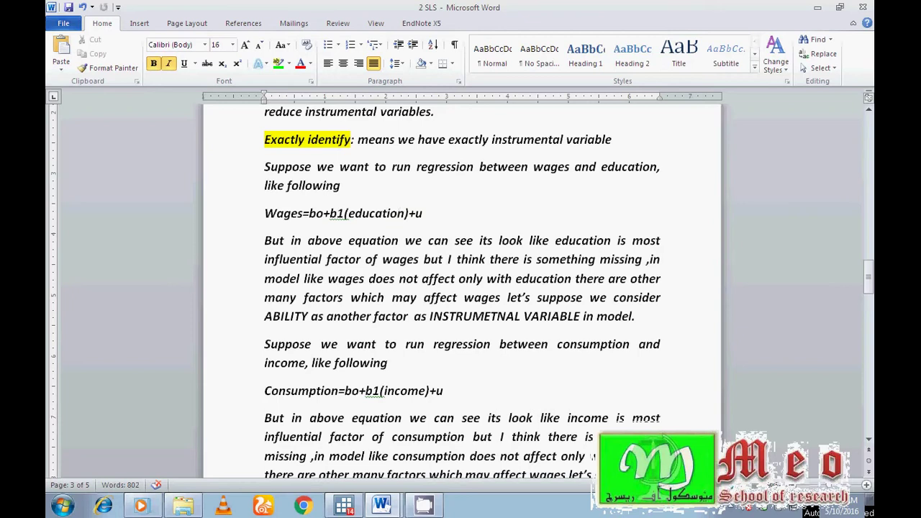
# Select the word ABILITY in the paragraph below the wages equation to point out the instrumental variable, and clear the selection
pyautogui.click(266, 317)
pyautogui.hotkey('shift', 'Right')
pyautogui.hotkey('shift', 'Right')
pyautogui.hotkey('shift', 'Right')
pyautogui.hotkey('shift', 'Right')
pyautogui.hotkey('shift', 'Right')
pyautogui.hotkey('shift', 'Right')
pyautogui.hotkey('shift', 'Right')
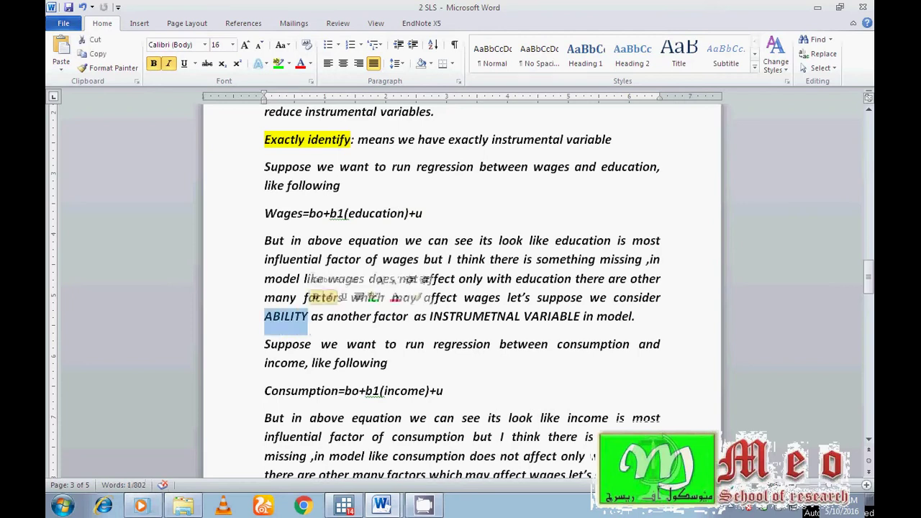
pyautogui.click(302, 317)
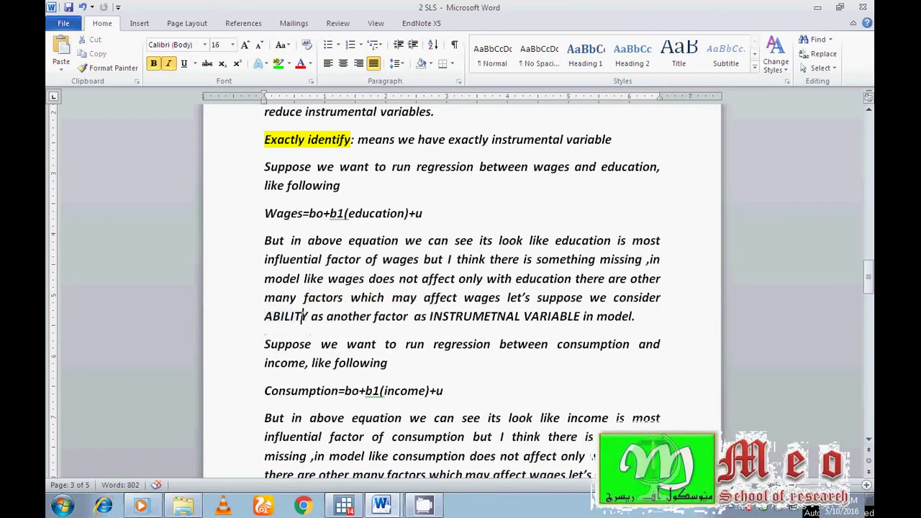
# Point out the education term in the wages equation again, select the whole equation and clear the selection
pyautogui.moveTo(345, 214); pyautogui.dragTo(404, 214)
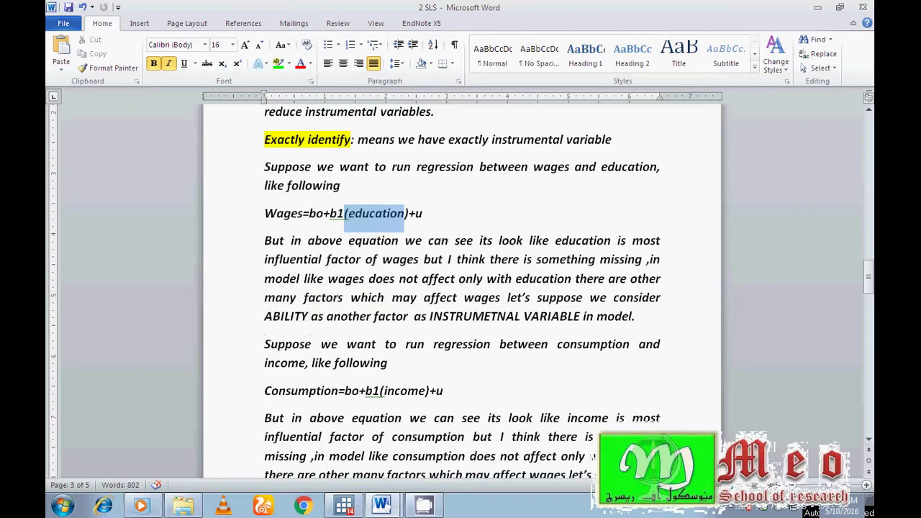
pyautogui.click(371, 214)
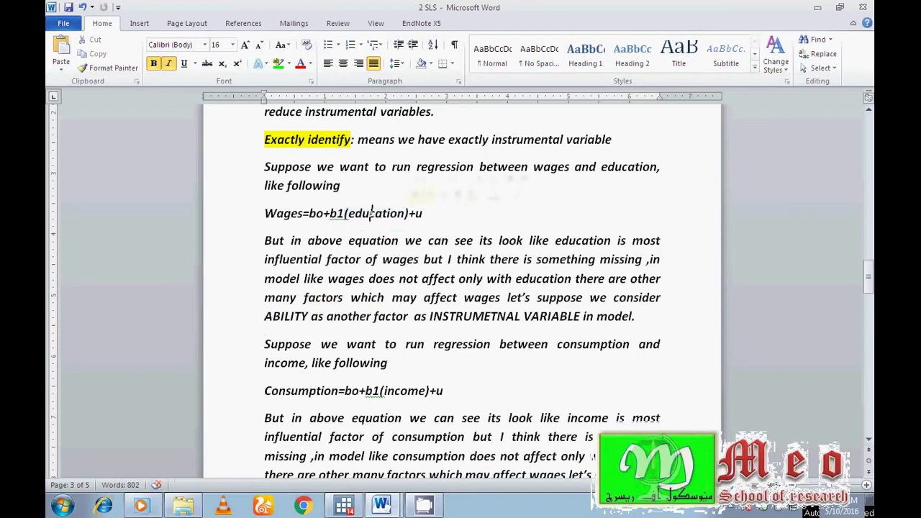
pyautogui.moveTo(264, 213); pyautogui.dragTo(432, 213)
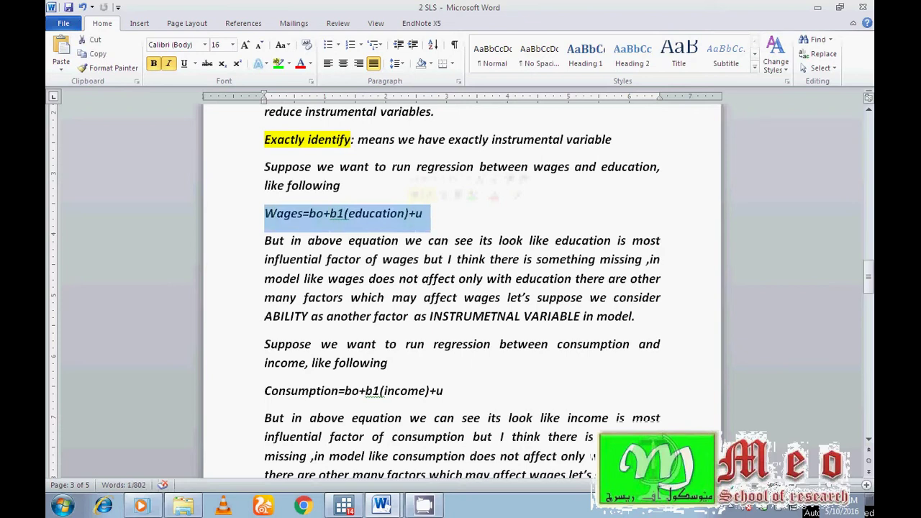
pyautogui.click(417, 213)
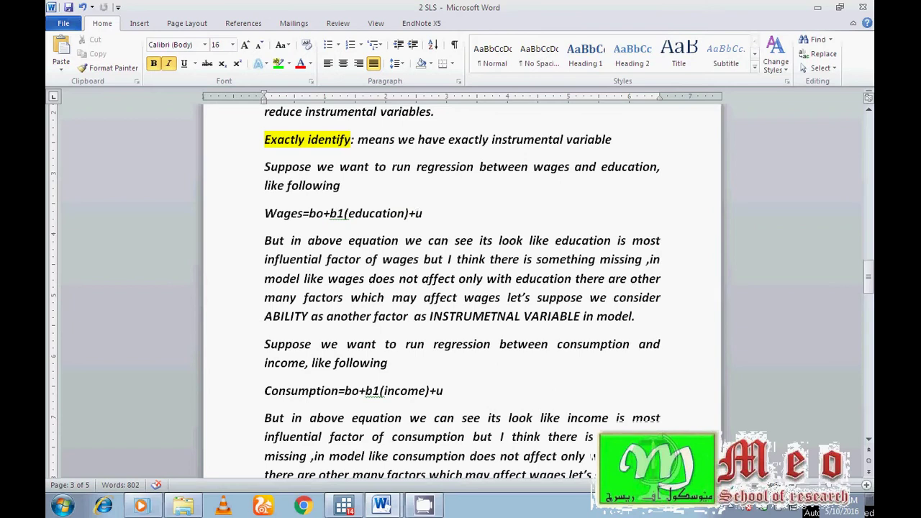
# Examine the regression Consumption=bo+b1(income)+u and select INVESTEMENT as its instrumental variable in the paragraph below
pyautogui.moveTo(869, 279); pyautogui.dragTo(869, 297)
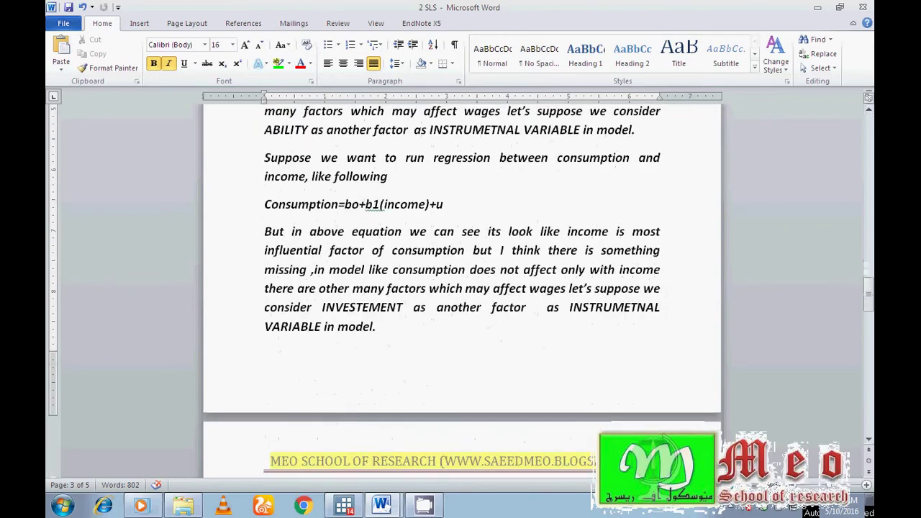
pyautogui.moveTo(265, 205); pyautogui.dragTo(452, 204)
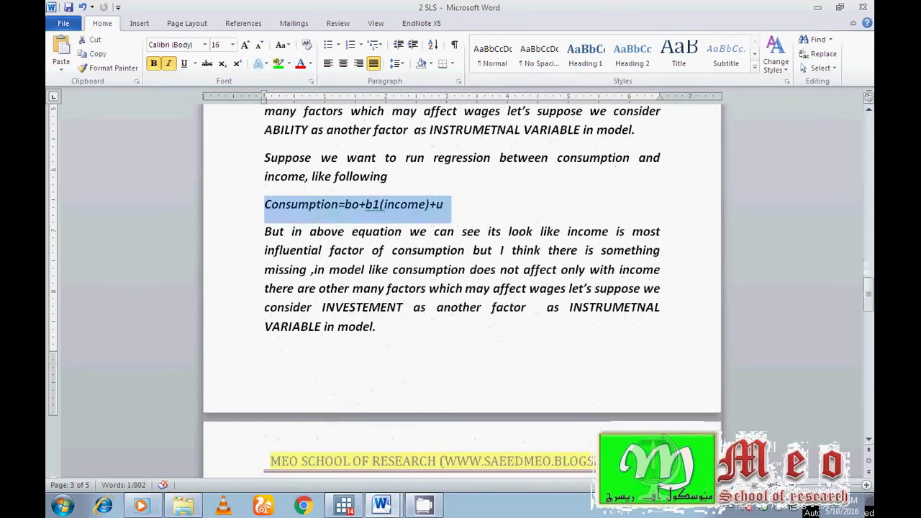
pyautogui.click(409, 205)
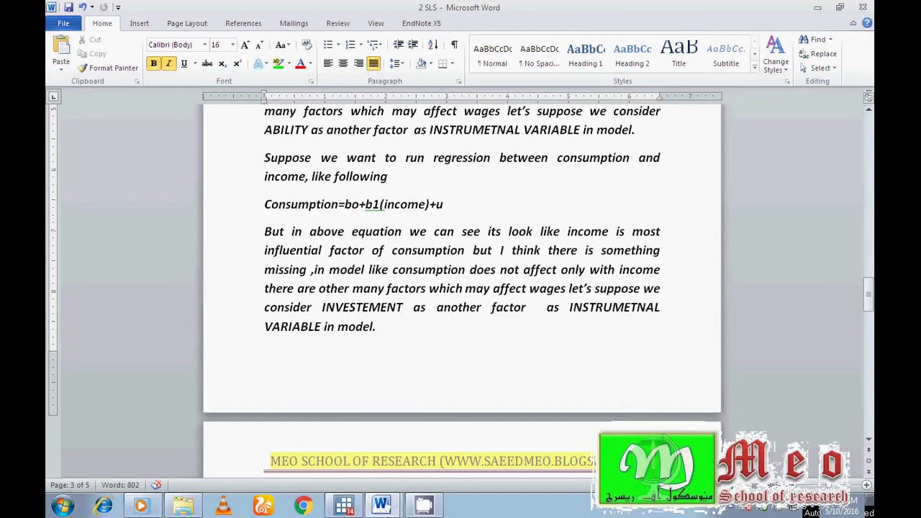
pyautogui.moveTo(382, 204); pyautogui.dragTo(437, 204)
pyautogui.click(437, 205)
pyautogui.tripleClick(438, 204)
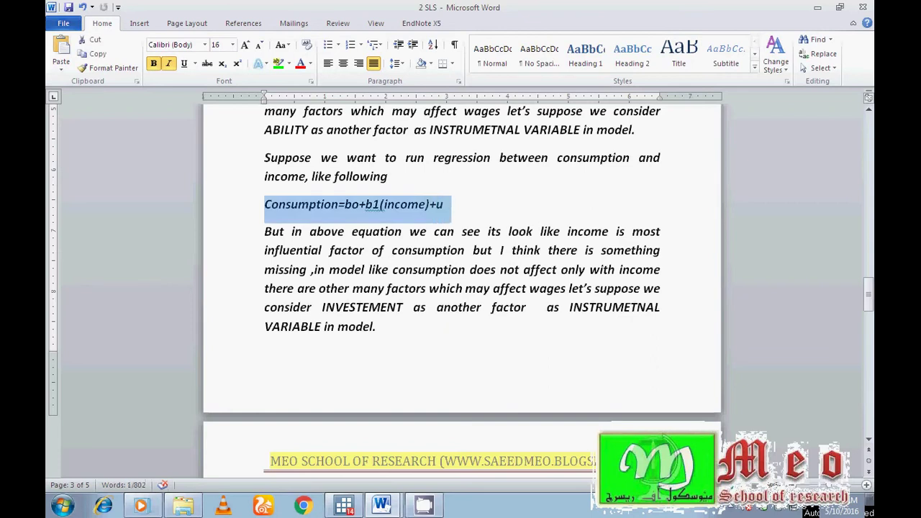
pyautogui.moveTo(322, 307); pyautogui.dragTo(403, 308)
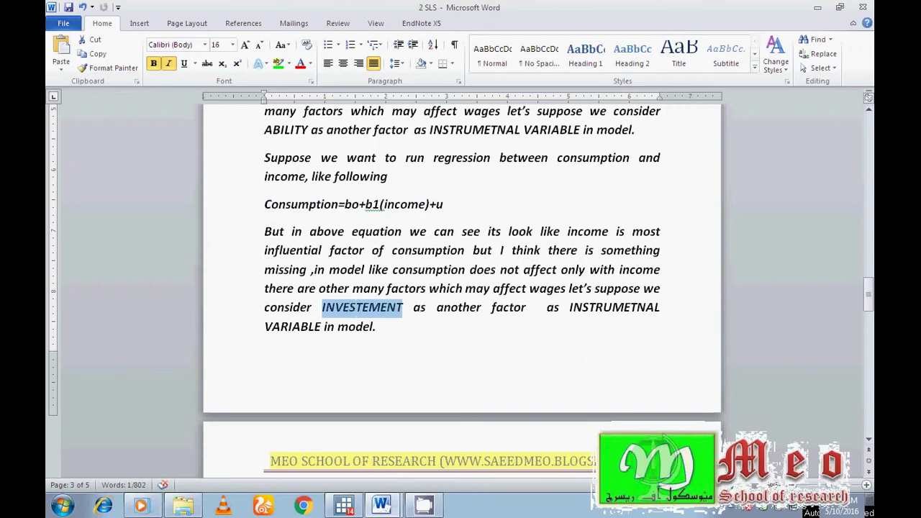
# Point out the income term in the consumption equation and view the diagram of ability, Wages and College degree further down
pyautogui.click(402, 204)
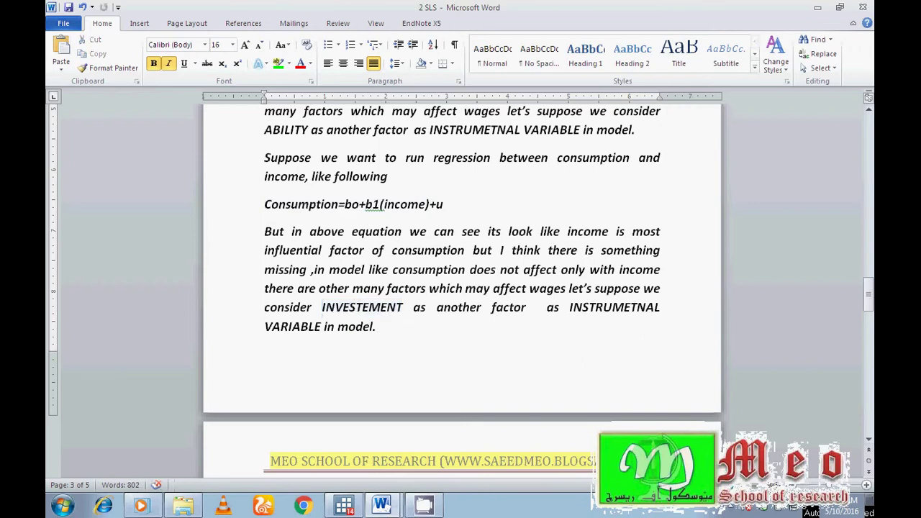
pyautogui.click(445, 204)
pyautogui.moveTo(869, 295); pyautogui.dragTo(868, 331)
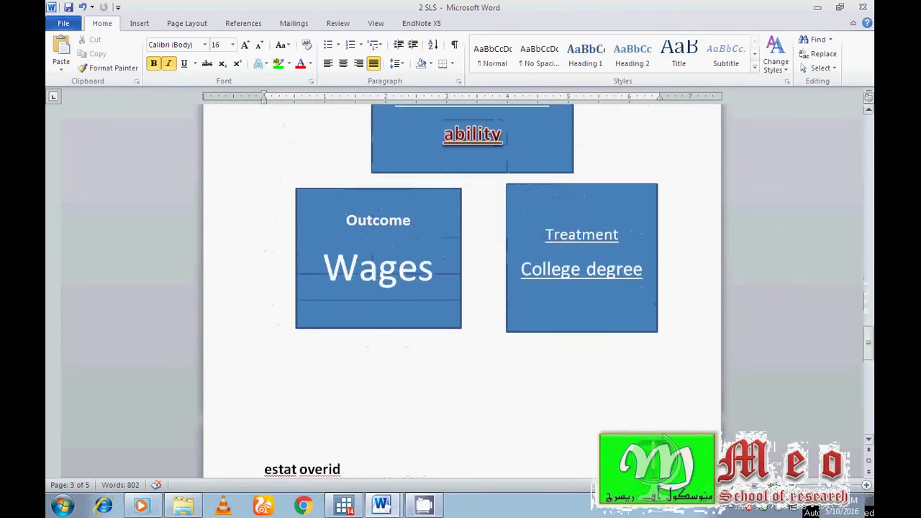
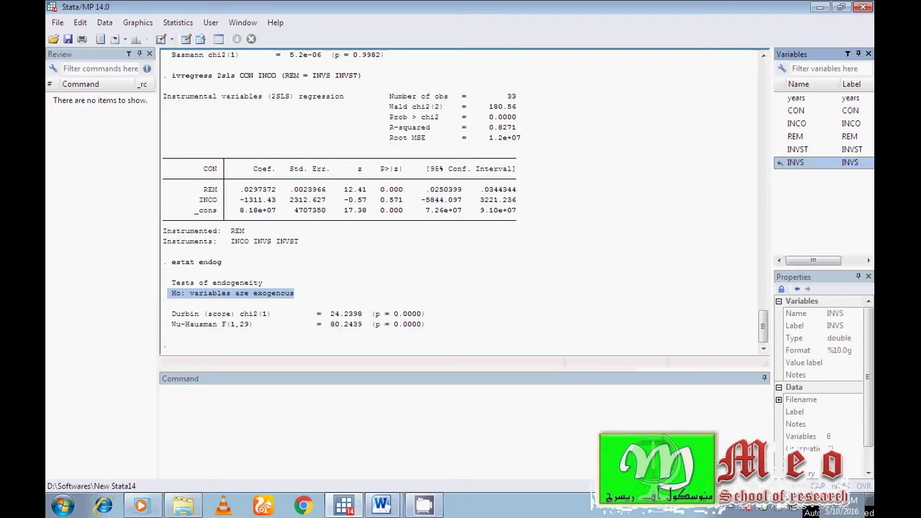
# Switch to Stata, open the single-equation instrumental-variables regression and check the dependent, independent and endogenous variable choices
pyautogui.click(177, 22)
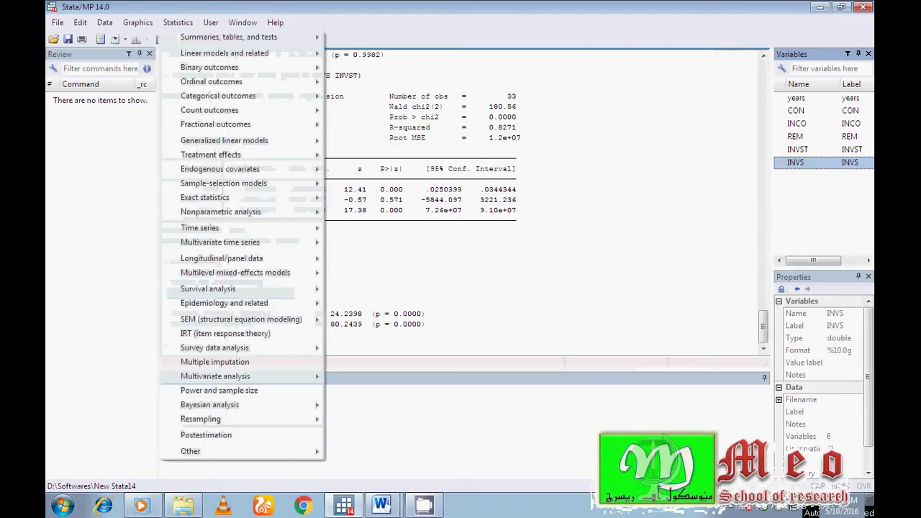
pyautogui.moveTo(220, 169)
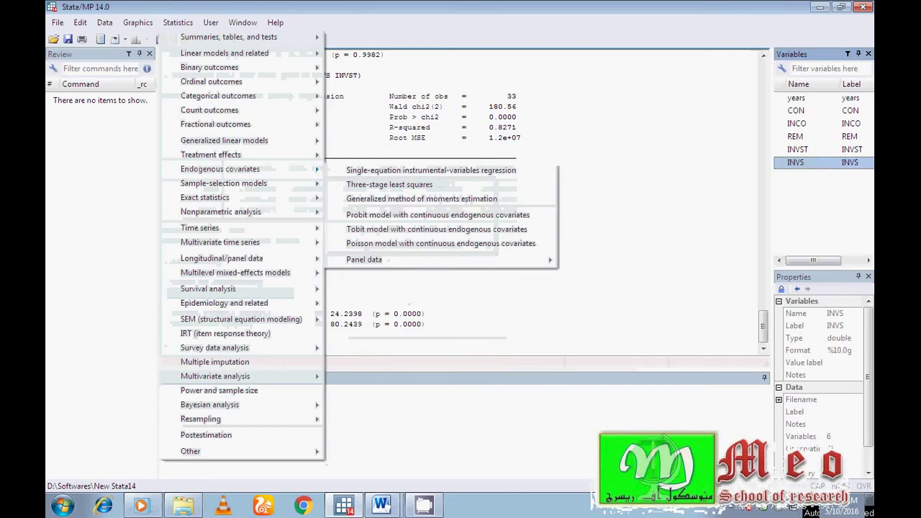
pyautogui.click(431, 170)
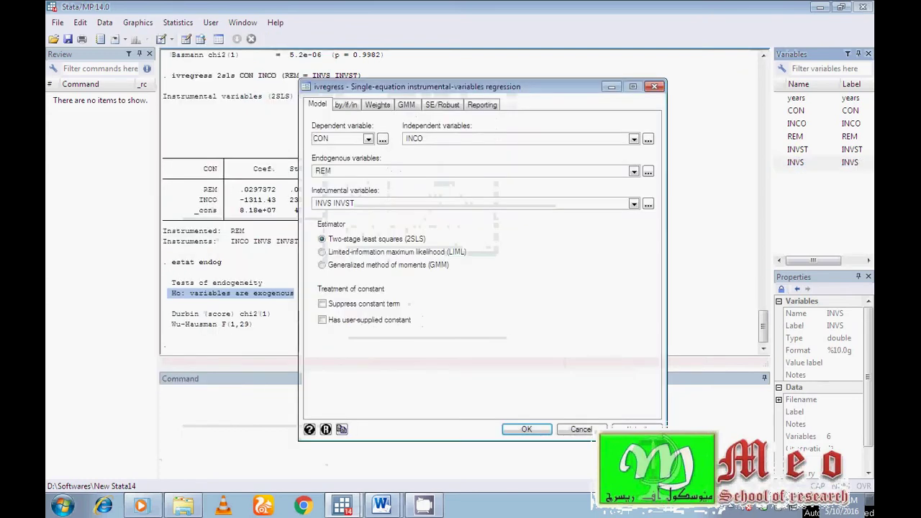
pyautogui.click(369, 139)
pyautogui.click(369, 139)
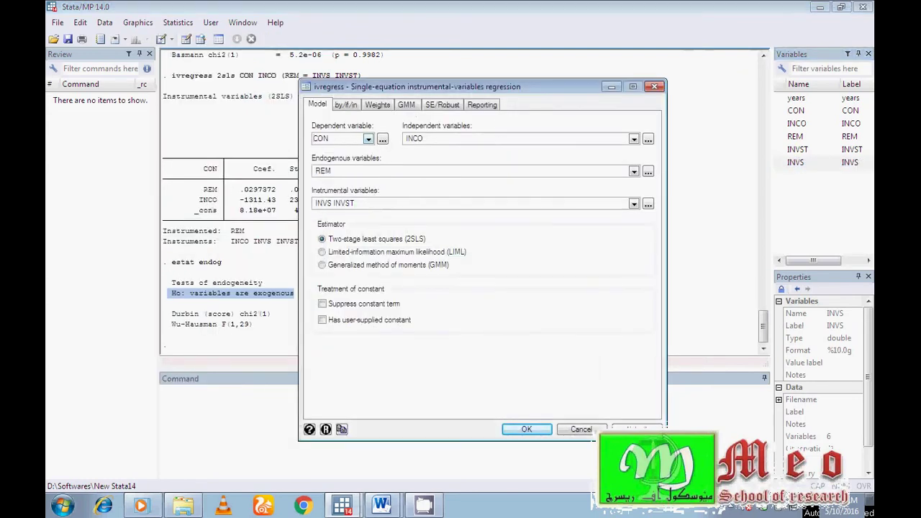
pyautogui.click(368, 139)
pyautogui.click(369, 139)
pyautogui.click(634, 139)
pyautogui.click(635, 139)
pyautogui.click(634, 172)
pyautogui.click(634, 171)
# Remove INVST from the instrumental variables so that only INVS is used
pyautogui.press('BackSpace')
pyautogui.press('BackSpace')
pyautogui.press('BackSpace')
pyautogui.press('BackSpace')
pyautogui.press('BackSpace')
# Review the model variables by selecting the endogenous REM, the instrument INVS and the dependent CON
pyautogui.moveTo(331, 171); pyautogui.dragTo(313, 171)
pyautogui.click(335, 204)
pyautogui.hotkey('shift', 'Left')
pyautogui.hotkey('shift', 'Left')
pyautogui.hotkey('shift', 'Left')
pyautogui.hotkey('shift', 'Left')
pyautogui.hotkey('shift', 'Left')
pyautogui.moveTo(333, 172); pyautogui.dragTo(315, 171)
pyautogui.click(315, 171)
pyautogui.moveTo(330, 139); pyautogui.dragTo(313, 139)
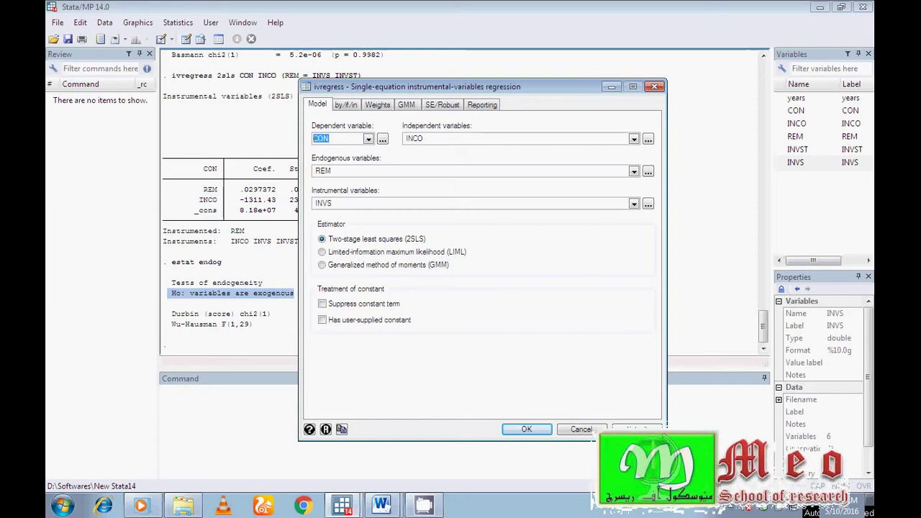
# Run the 2SLS regression of CON on INCO with REM instrumented by INVS, and examine its full output
pyautogui.click(334, 204)
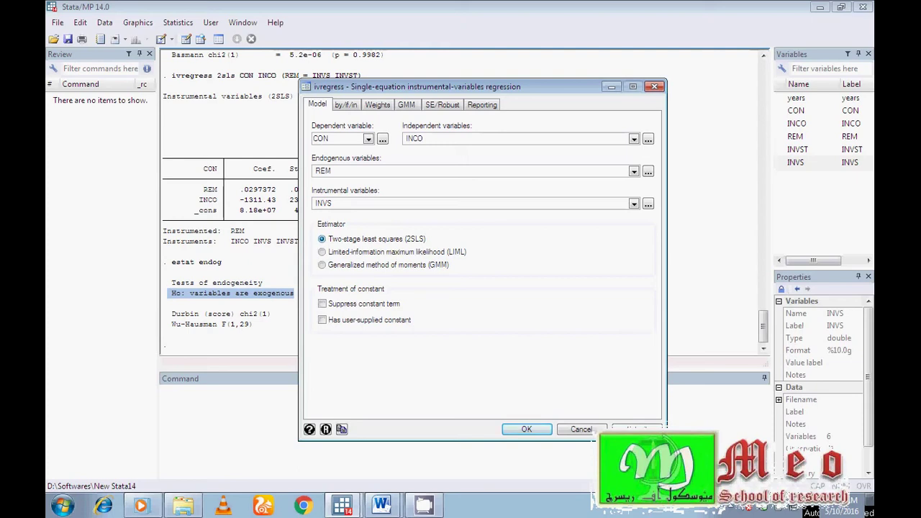
pyautogui.press('Return')
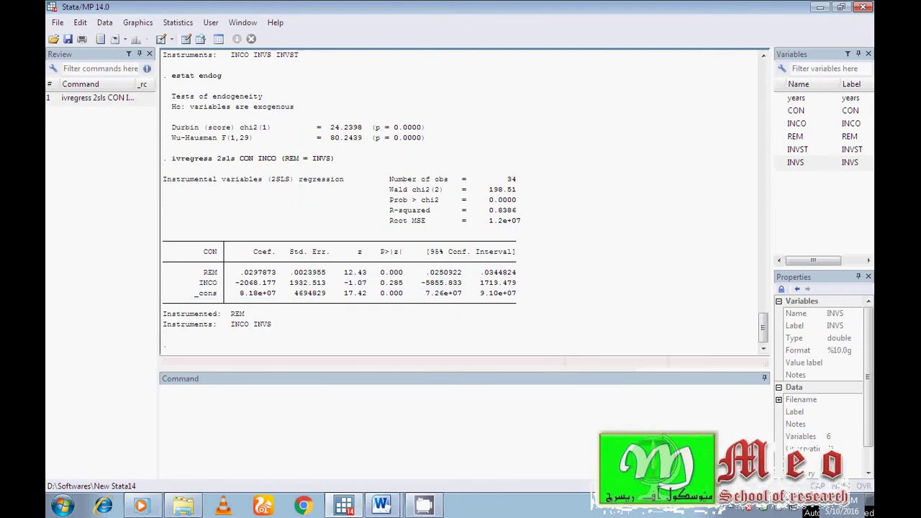
pyautogui.moveTo(164, 159); pyautogui.dragTo(439, 315)
pyautogui.moveTo(244, 314); pyautogui.dragTo(272, 325)
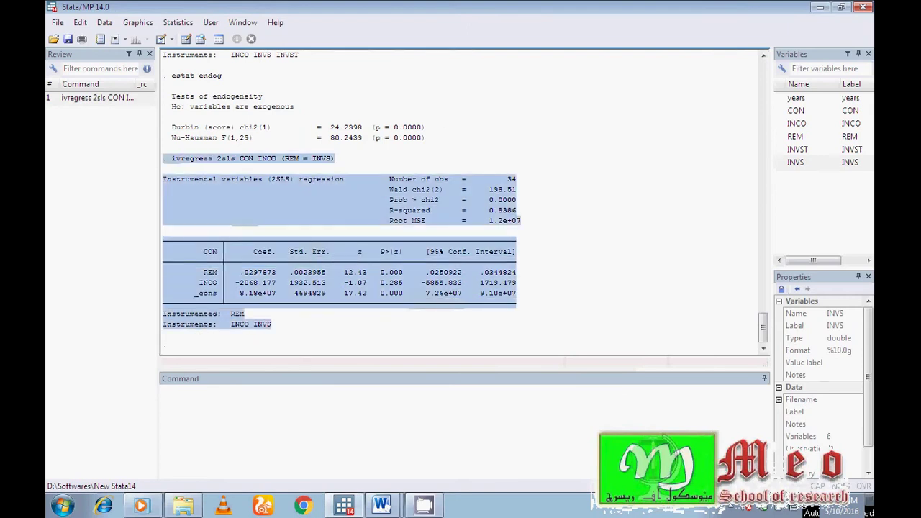
pyautogui.click(432, 325)
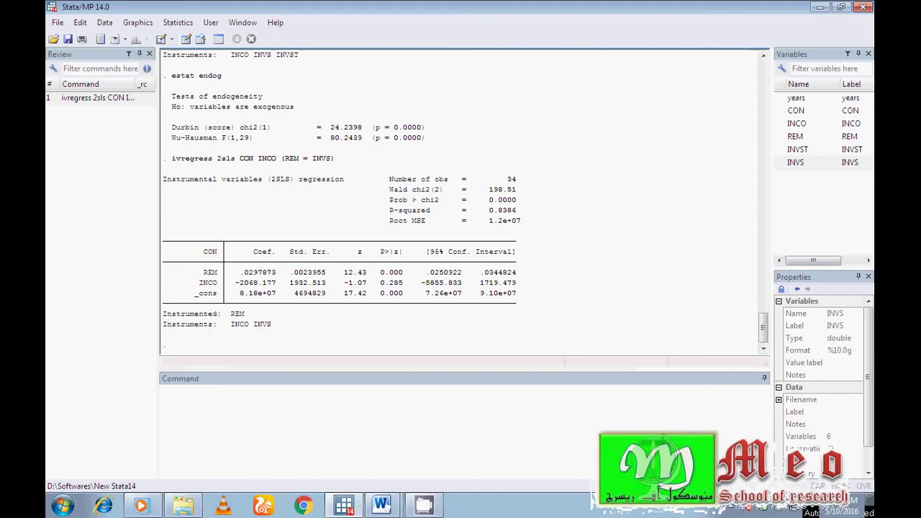
# Run the postestimation tests of endogeneity for all variables and minimize the Postestimation Selector
pyautogui.click(178, 22)
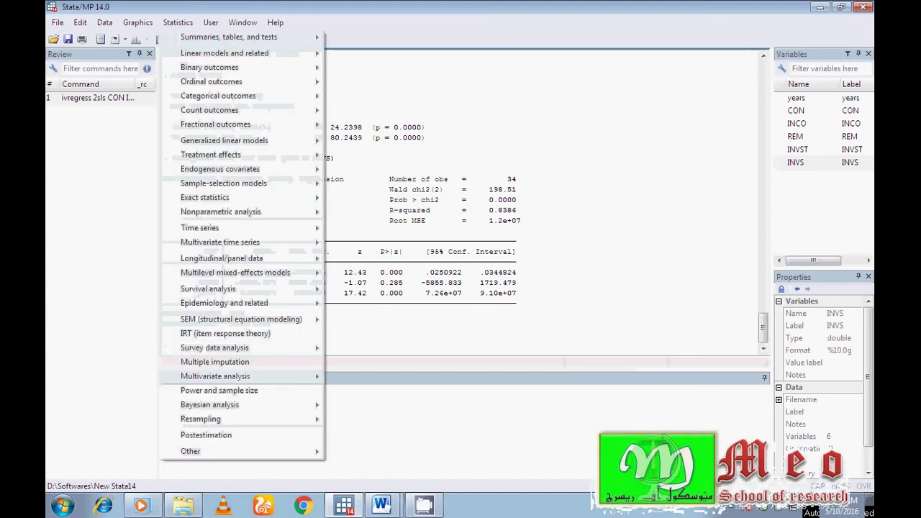
pyautogui.click(206, 436)
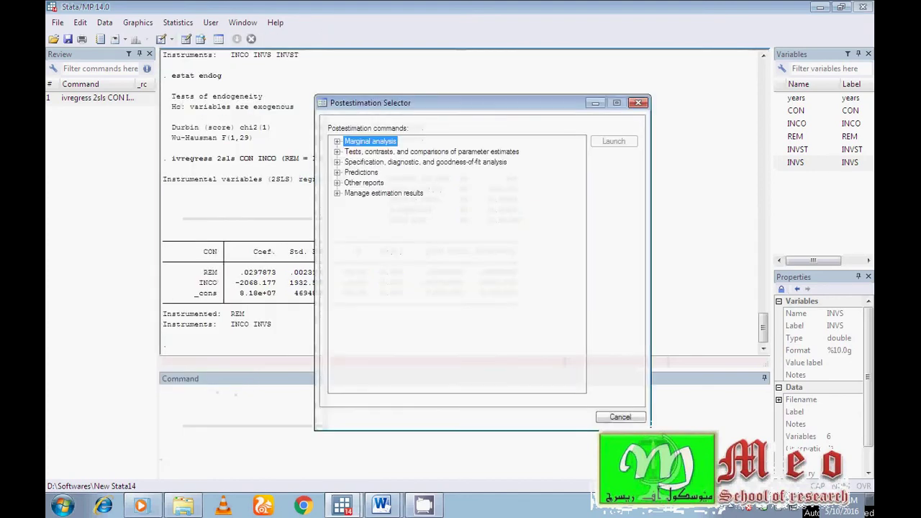
pyautogui.click(425, 162)
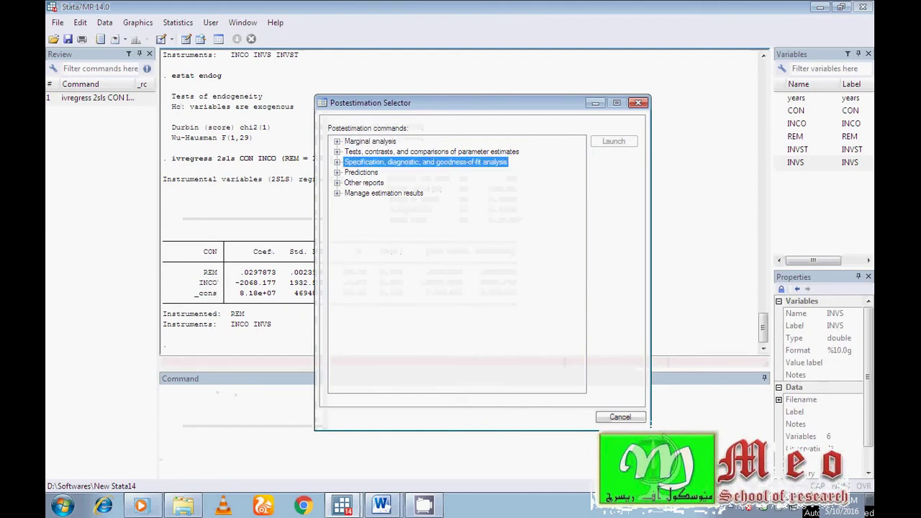
pyautogui.doubleClick(425, 162)
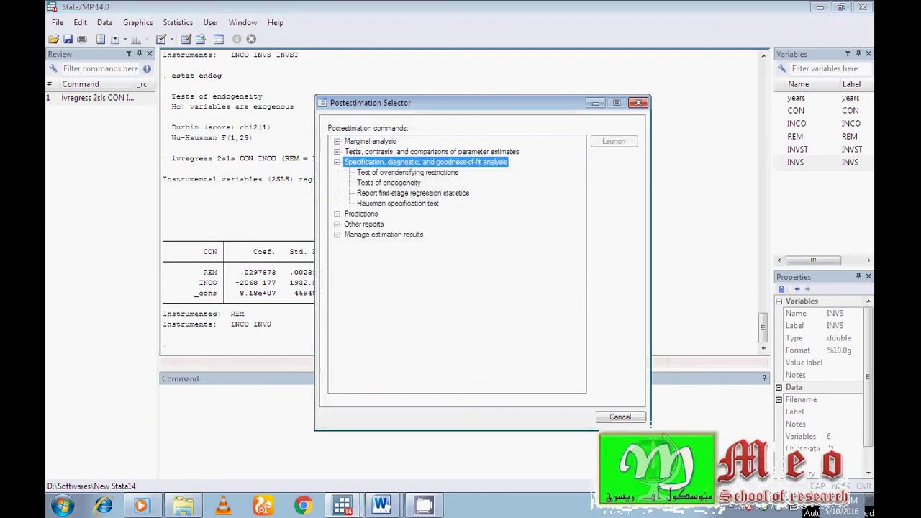
pyautogui.press('Down')
pyautogui.press('Down')
pyautogui.press('Return')
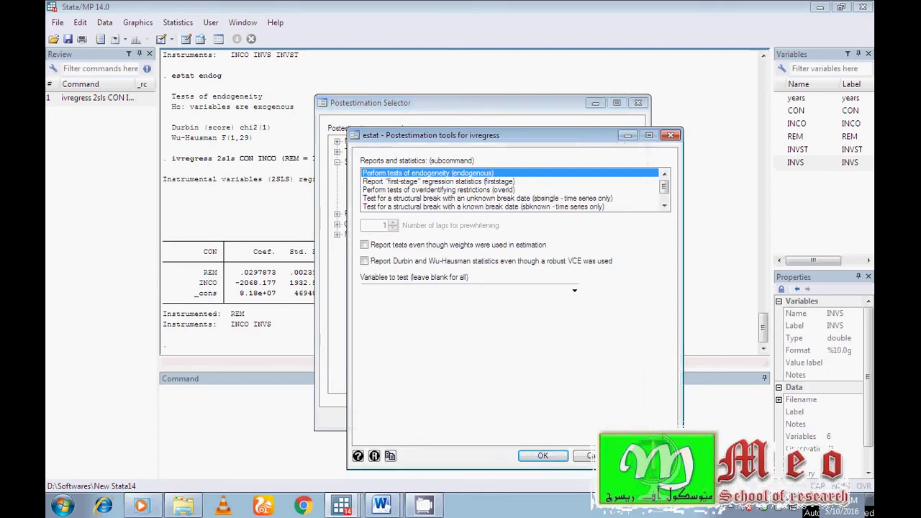
pyautogui.press('Return')
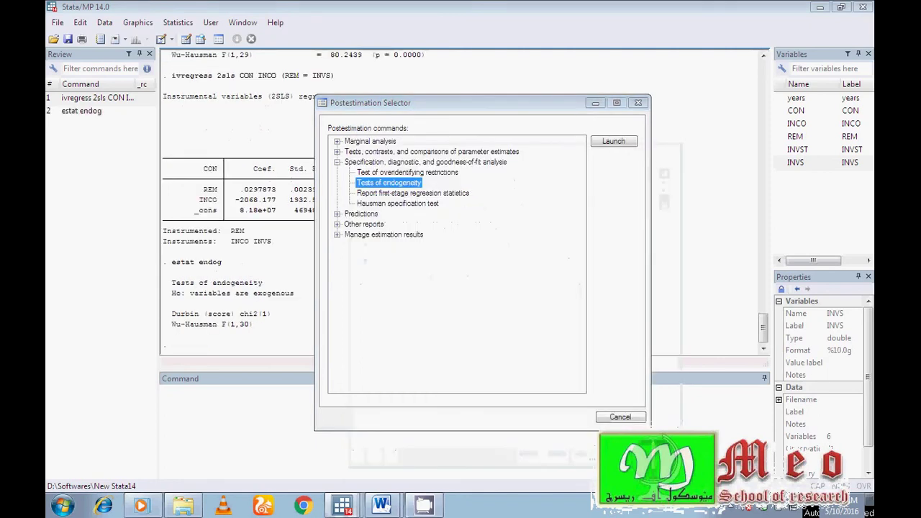
pyautogui.click(596, 103)
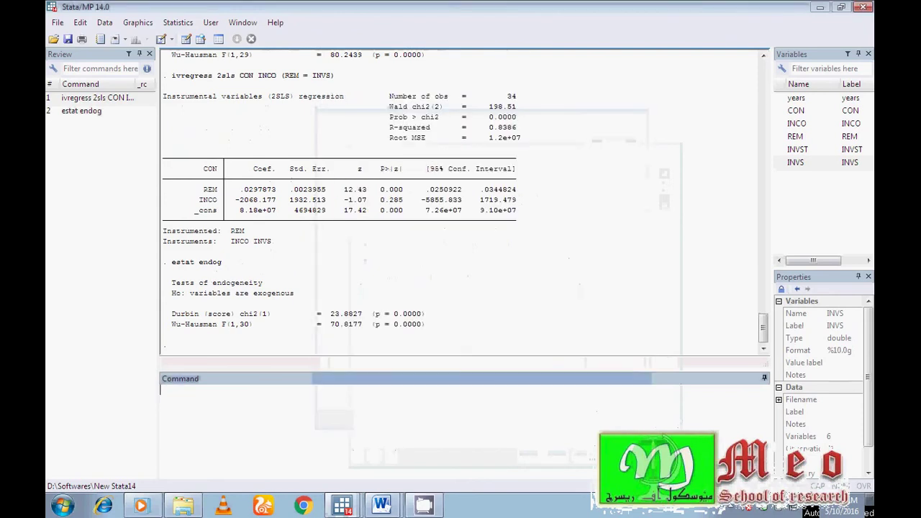
# Examine the endogeneity test output by selecting the Wu-Hausman line and the null hypothesis that variables are exogenous
pyautogui.moveTo(167, 324); pyautogui.dragTo(426, 324)
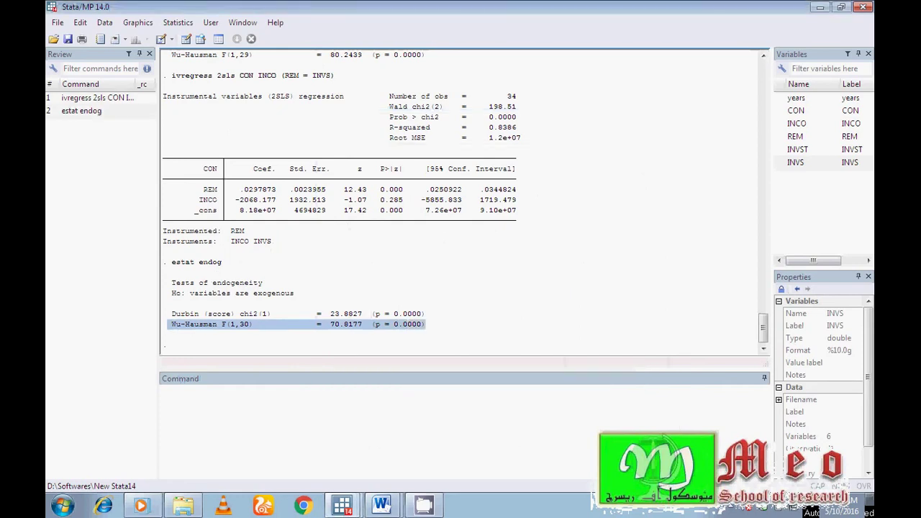
pyautogui.moveTo(176, 293); pyautogui.dragTo(294, 293)
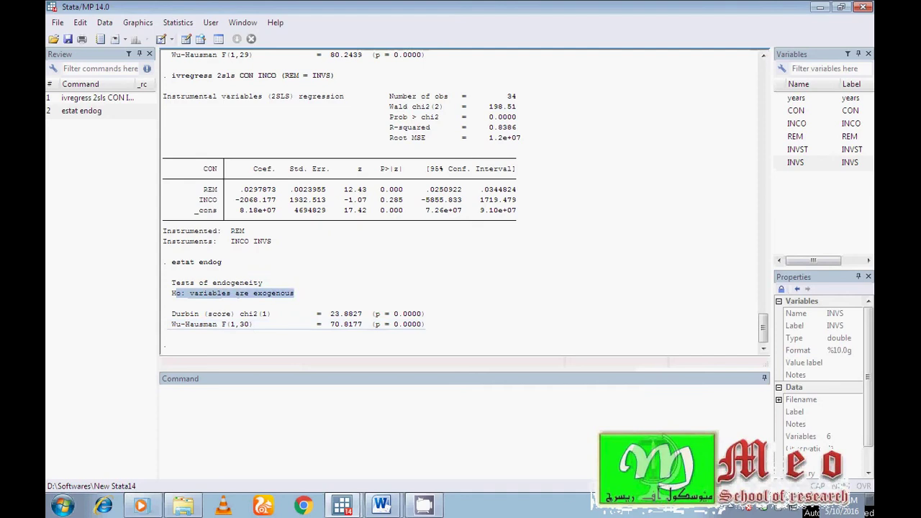
pyautogui.click(295, 293)
pyautogui.moveTo(258, 293); pyautogui.dragTo(171, 293)
pyautogui.moveTo(426, 324); pyautogui.dragTo(295, 293)
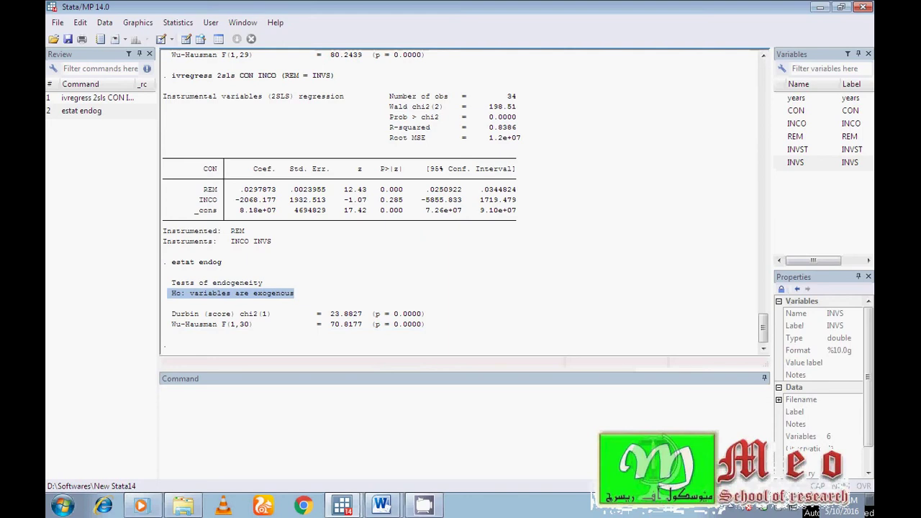
# Switch to the 2sls comands Word document and select the null and alternative hypotheses under the endogeneity heading
pyautogui.click(387, 502)
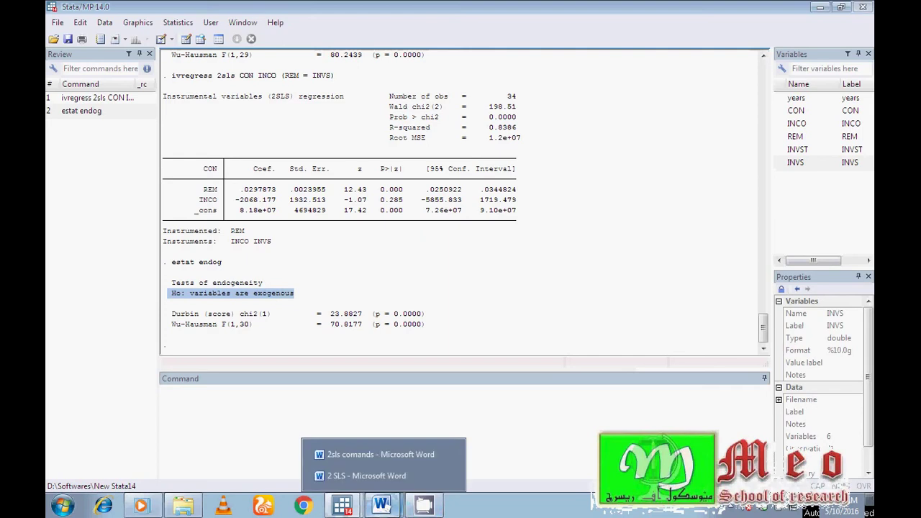
pyautogui.click(381, 454)
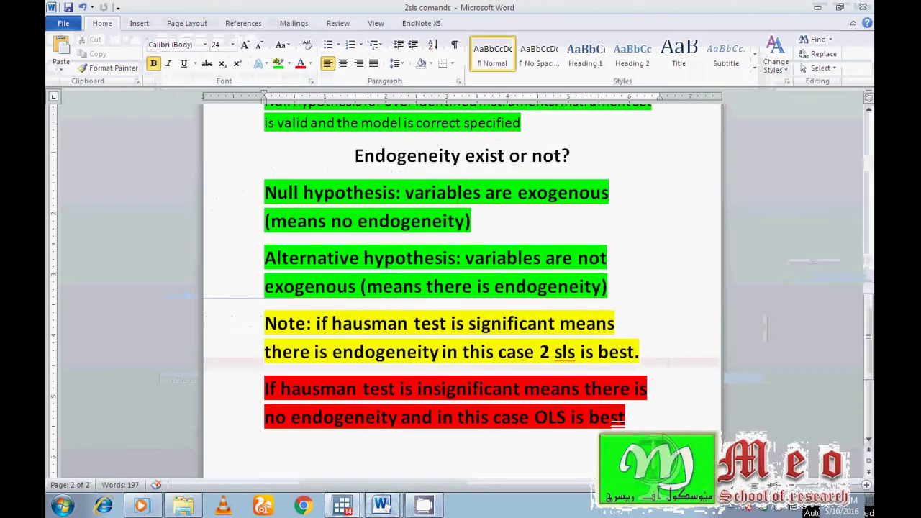
pyautogui.moveTo(265, 193); pyautogui.dragTo(481, 221)
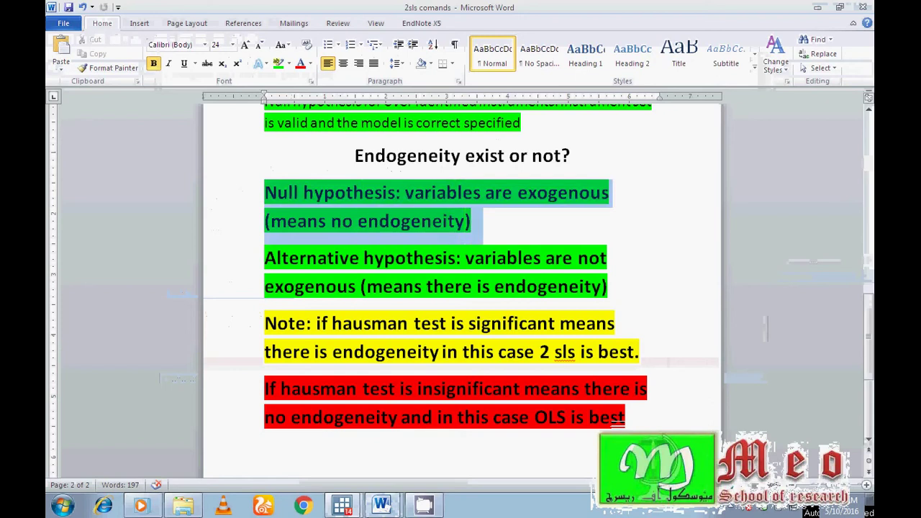
pyautogui.moveTo(265, 257); pyautogui.dragTo(621, 286)
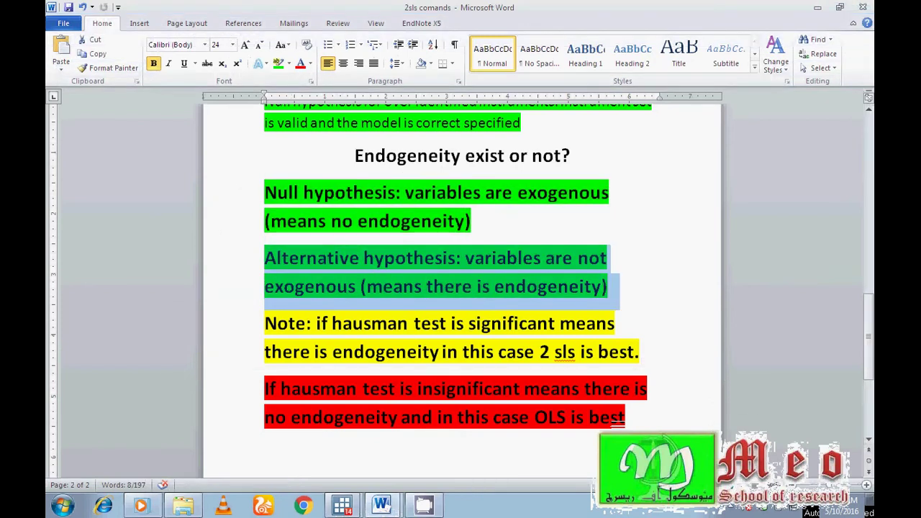
pyautogui.click(419, 352)
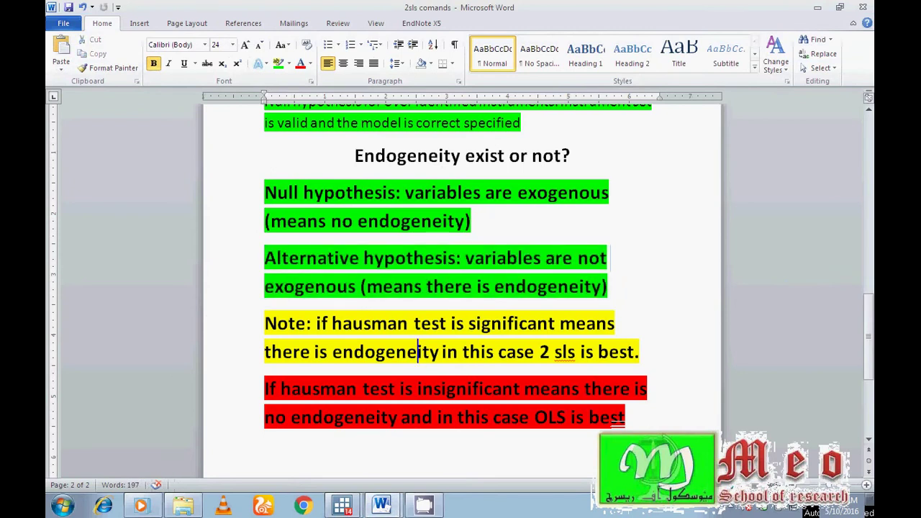
# Select "Note: if hausman test is significant" at the start of the yellow note
pyautogui.click(265, 323)
pyautogui.hotkey('ctrl', 'shift', 'Right')
pyautogui.hotkey('ctrl', 'shift', 'Right')
pyautogui.hotkey('ctrl', 'shift', 'Right')
pyautogui.hotkey('ctrl', 'shift', 'Right')
pyautogui.hotkey('ctrl', 'shift', 'Right')
pyautogui.hotkey('ctrl', 'shift', 'Right')
pyautogui.hotkey('ctrl', 'shift', 'Right')
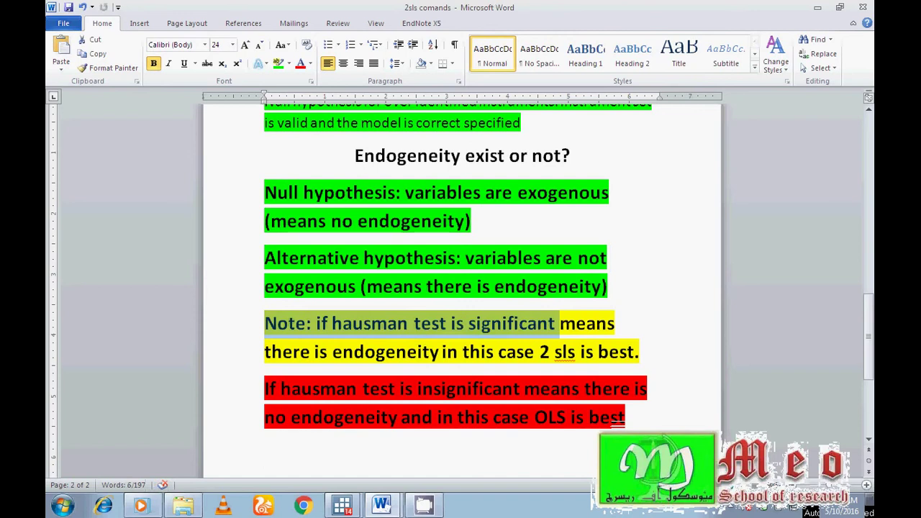
# Return to the Stata results and examine the p-value of the Wu-Hausman test
pyautogui.click(424, 505)
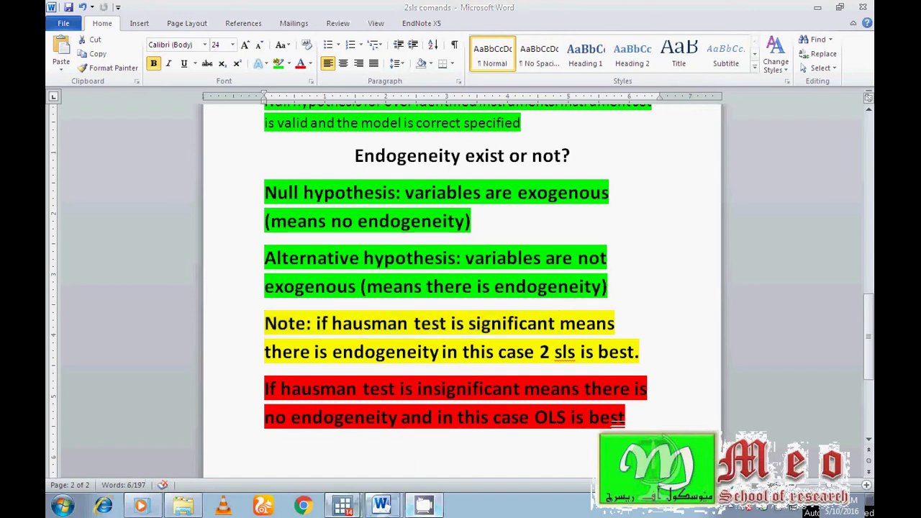
pyautogui.moveTo(342, 506)
pyautogui.click(341, 475)
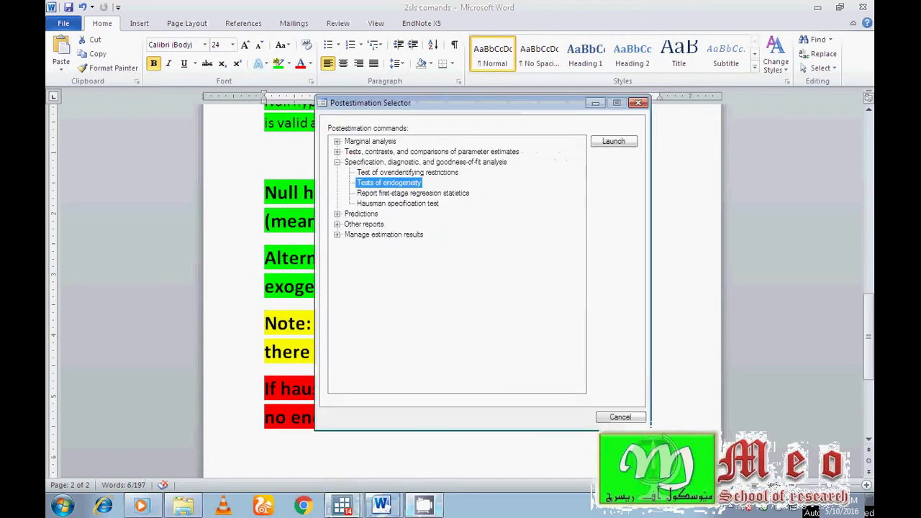
pyautogui.click(338, 455)
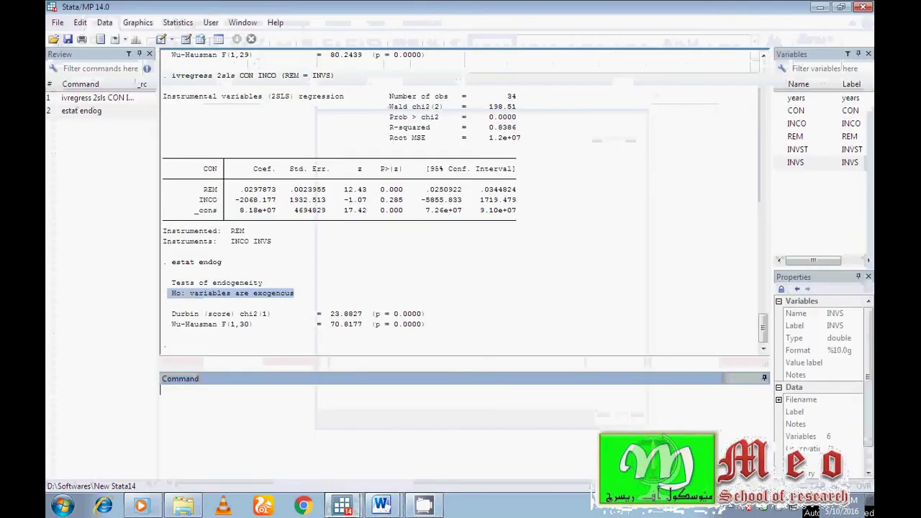
pyautogui.click(396, 324)
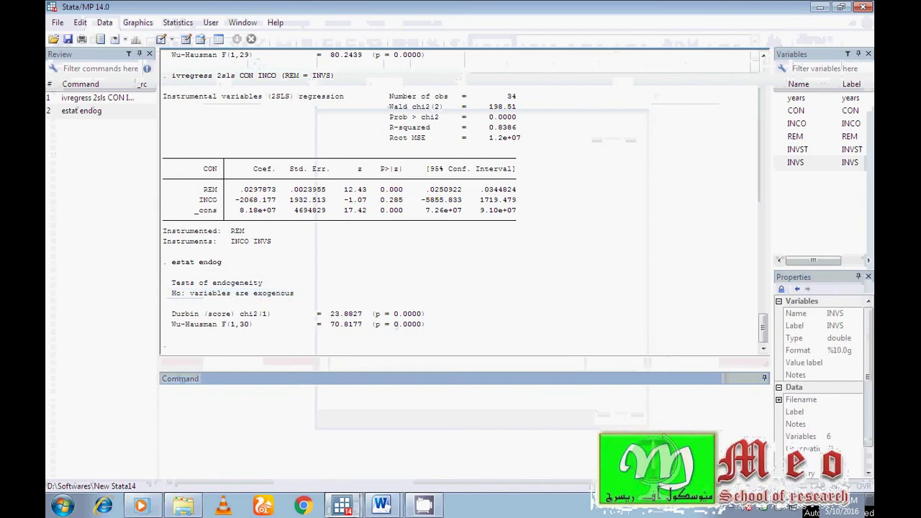
pyautogui.click(381, 506)
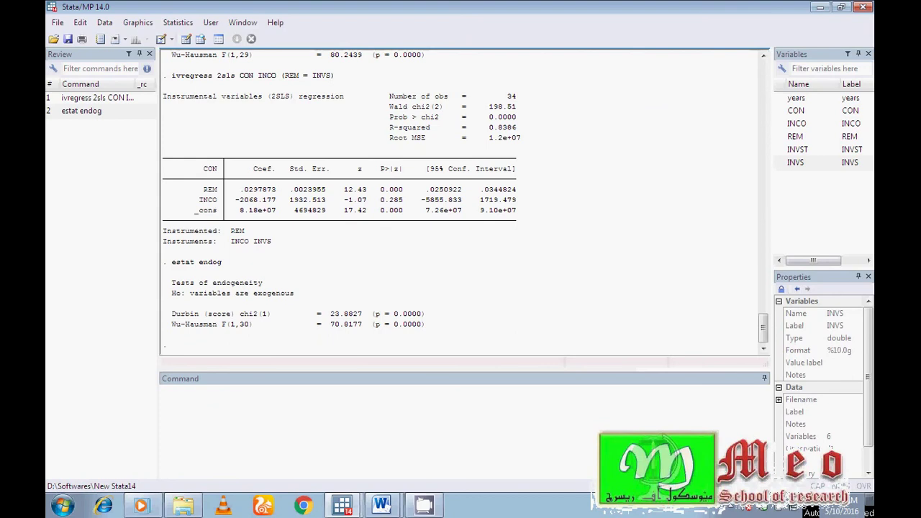
# Run the "first-stage" regression statistics (firststage) postestimation report for the ivregress model and close the Postestimation Selector
pyautogui.click(178, 22)
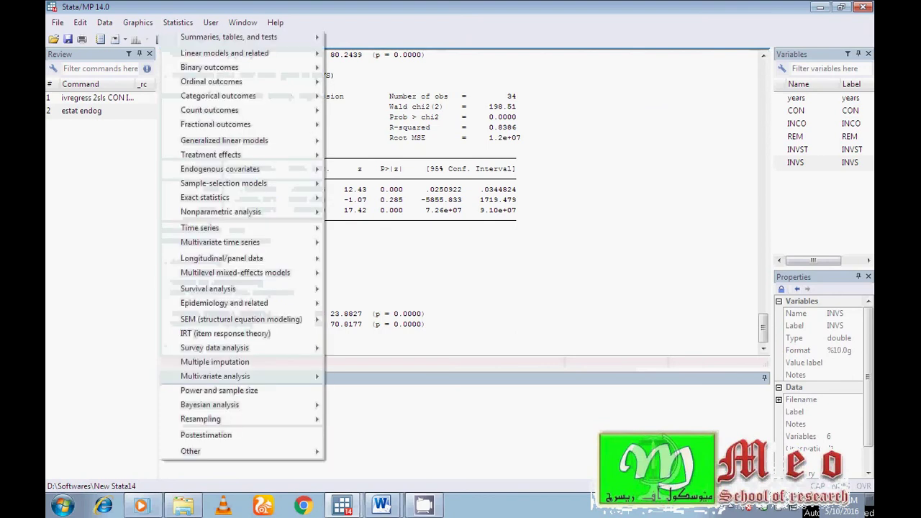
pyautogui.moveTo(224, 183)
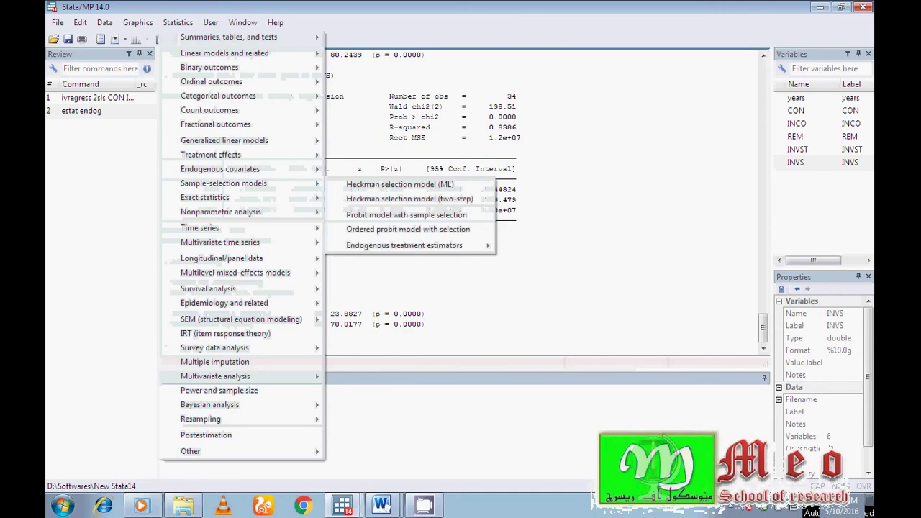
pyautogui.click(206, 436)
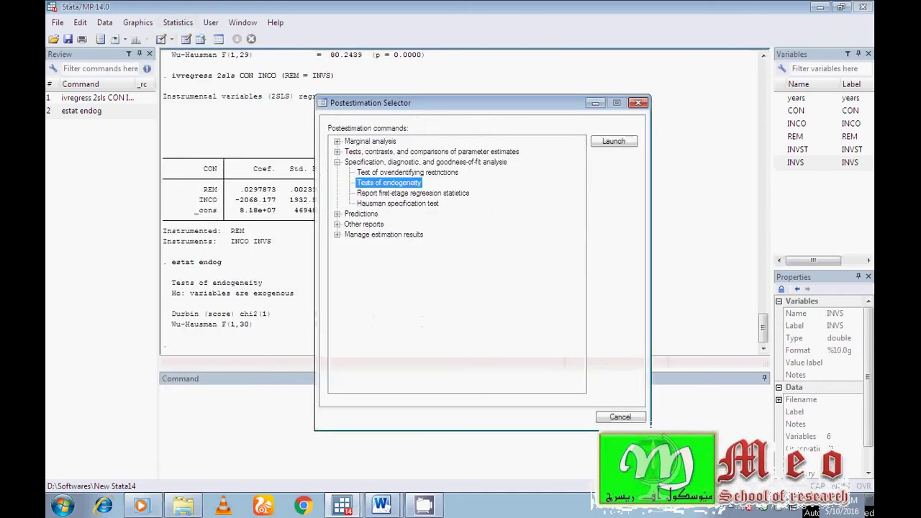
pyautogui.press('Return')
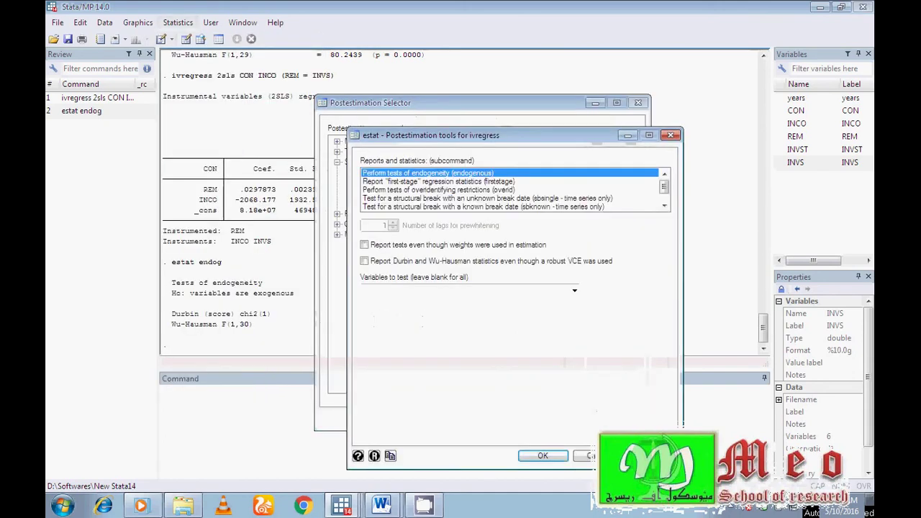
pyautogui.click(439, 181)
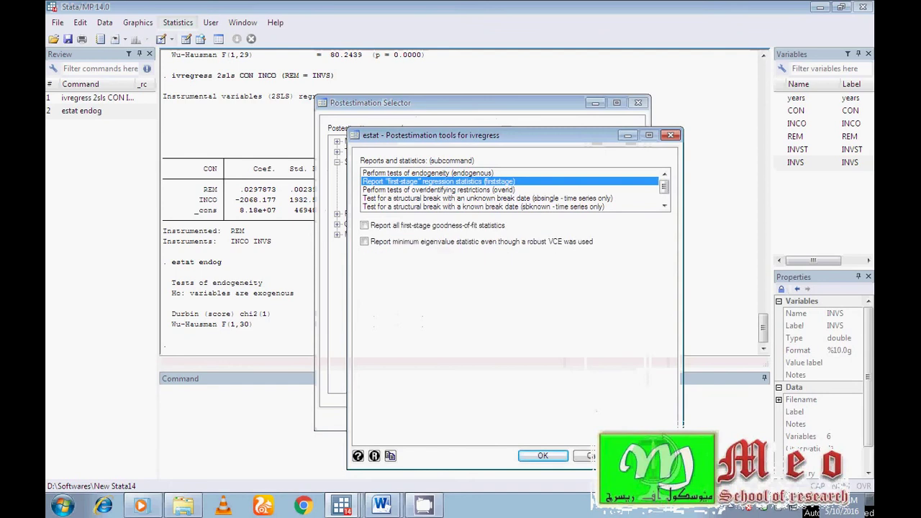
pyautogui.press('Return')
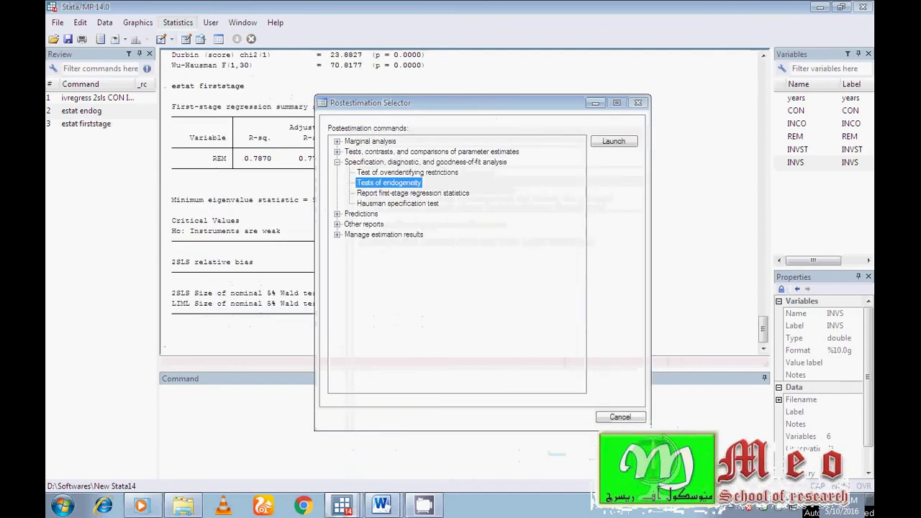
pyautogui.press('Escape')
# Examine the first-stage output by selecting the "Instruments are weak" null hypothesis, the minimum eigenvalue statistic and the 2SLS relative bias row
pyautogui.moveTo(168, 231); pyautogui.dragTo(281, 231)
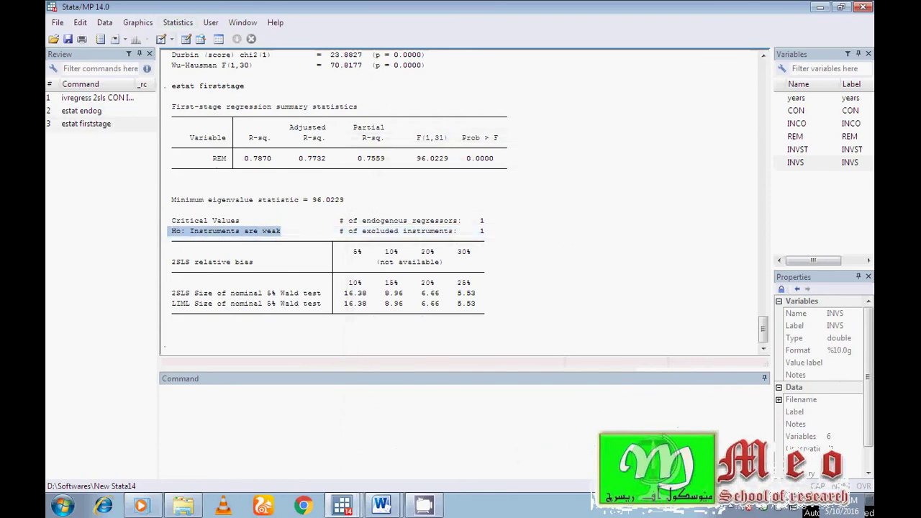
pyautogui.moveTo(172, 201); pyautogui.dragTo(344, 201)
pyautogui.click(349, 202)
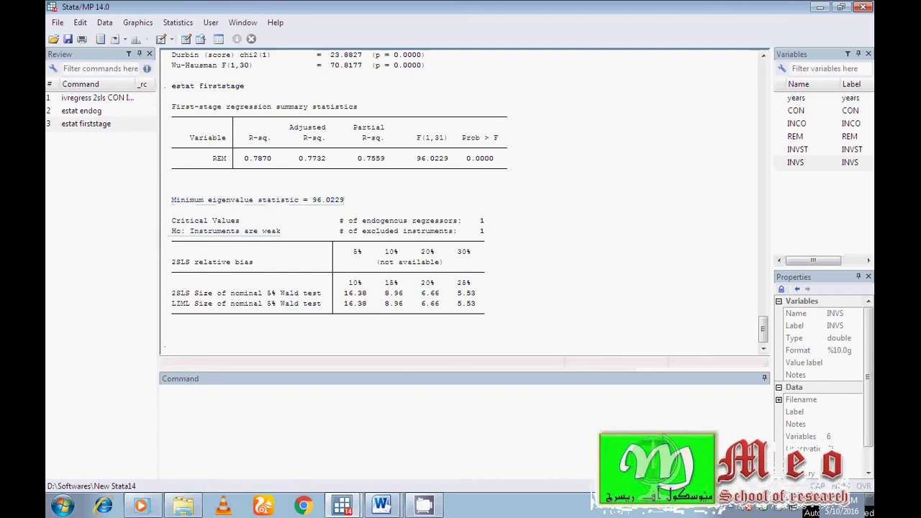
pyautogui.moveTo(313, 200); pyautogui.dragTo(348, 200)
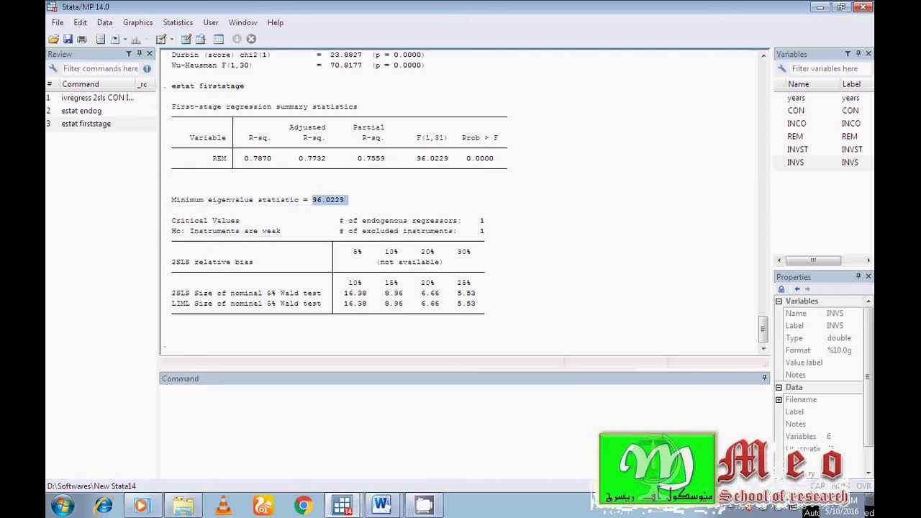
pyautogui.moveTo(353, 263); pyautogui.dragTo(376, 251)
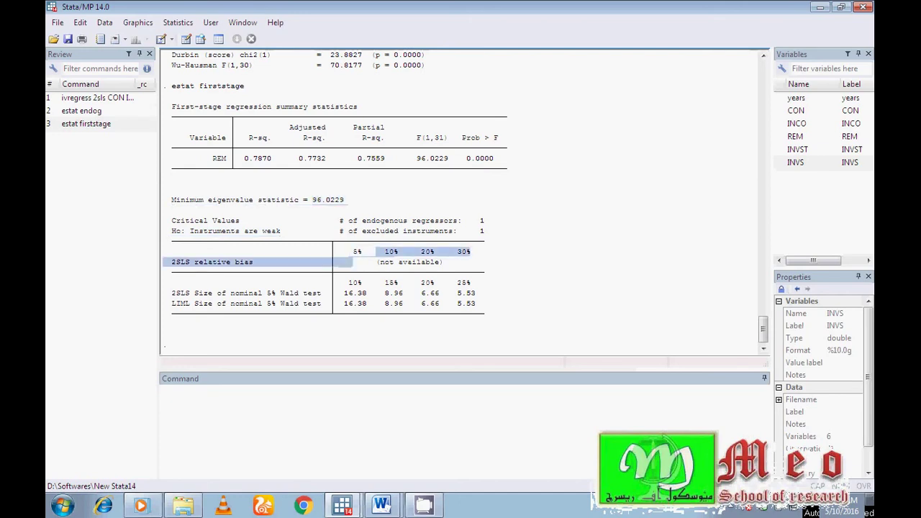
pyautogui.click(353, 252)
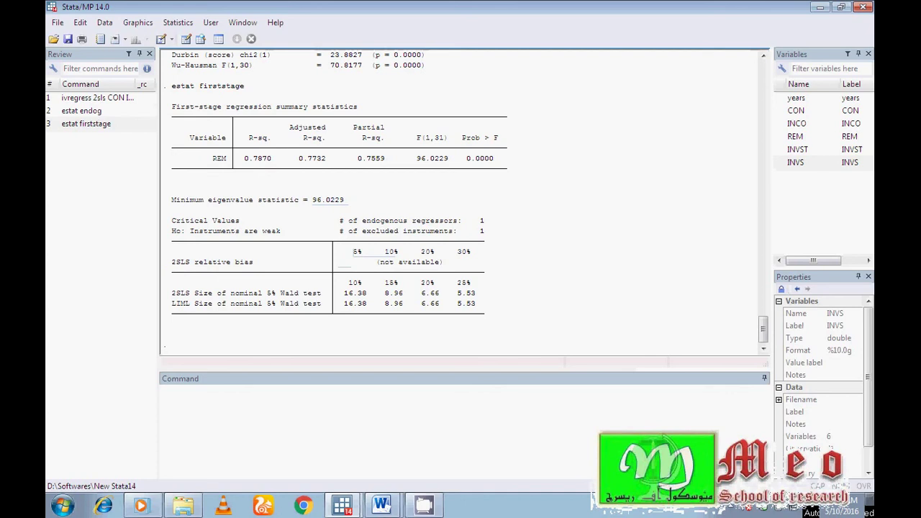
# Compare the minimum eigenvalue statistic with the 2SLS and LIML size critical values by selecting each in turn
pyautogui.moveTo(346, 265); pyautogui.dragTo(475, 306)
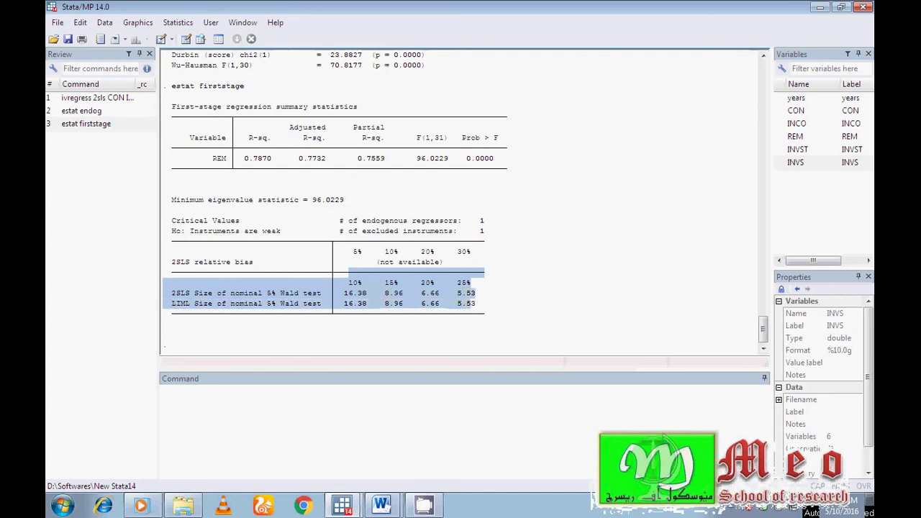
pyautogui.moveTo(287, 200); pyautogui.dragTo(348, 201)
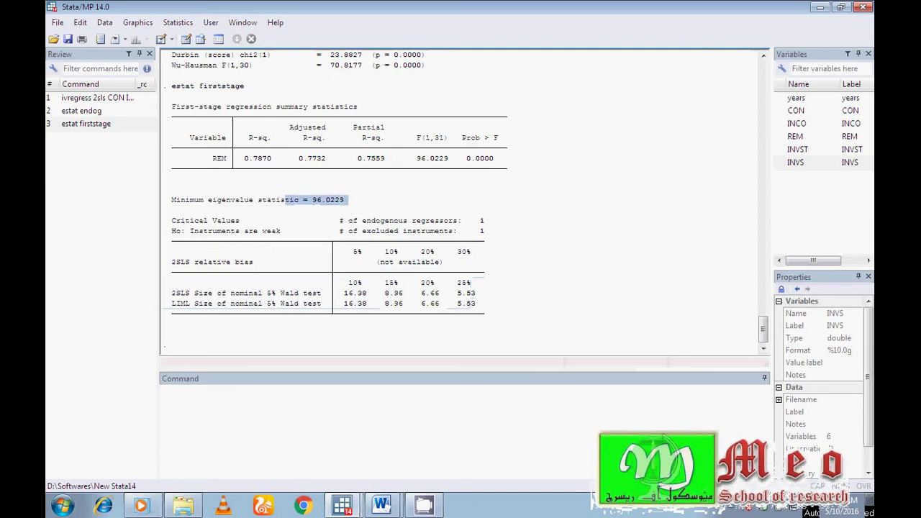
pyautogui.moveTo(348, 252); pyautogui.dragTo(475, 305)
pyautogui.moveTo(291, 200); pyautogui.dragTo(344, 200)
pyautogui.moveTo(345, 273); pyautogui.dragTo(475, 304)
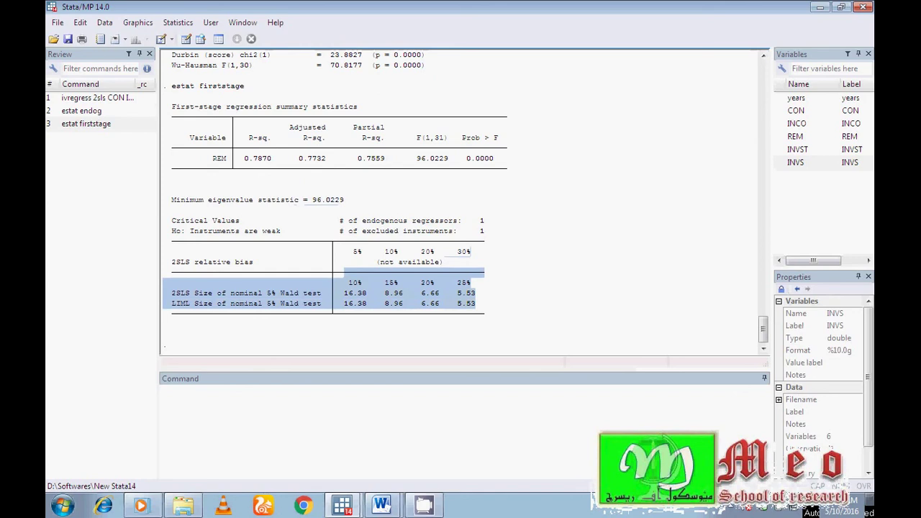
pyautogui.click(282, 246)
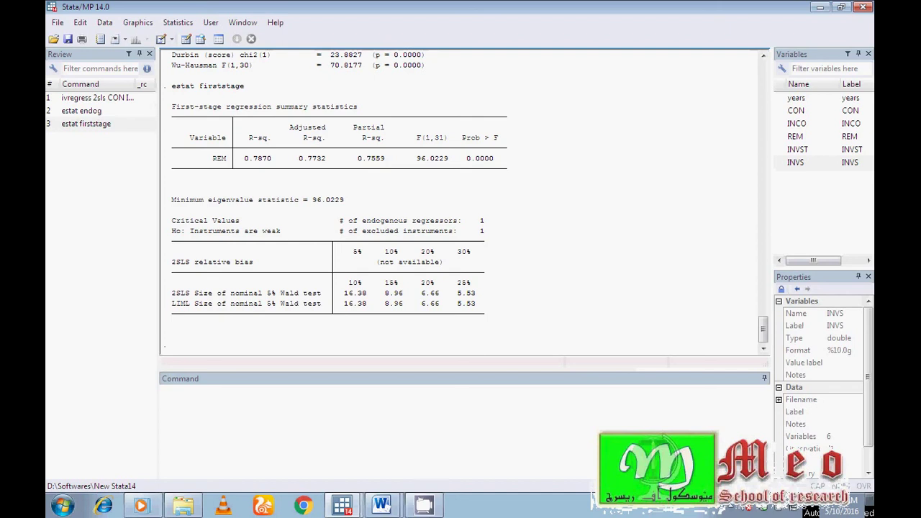
# Run the tests of overidentifying restrictions (overid) for the REM model from the postestimation tools and close the selector
pyautogui.click(178, 22)
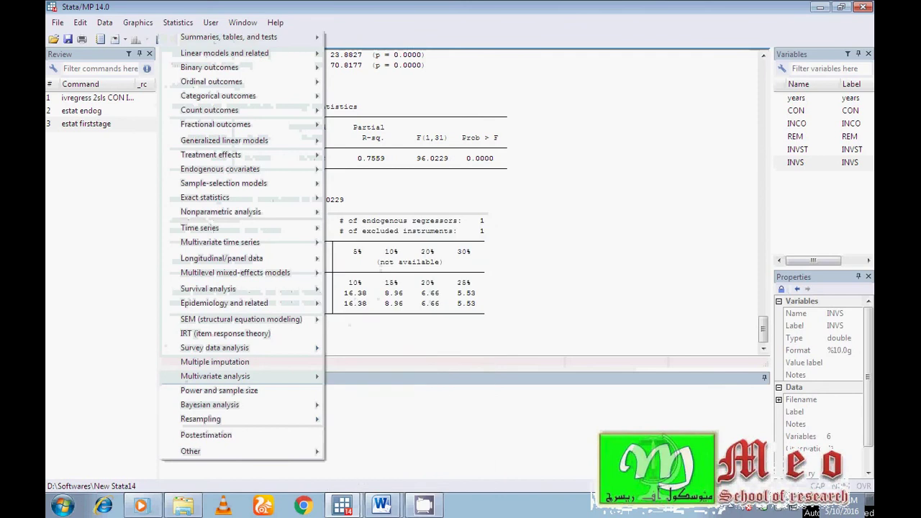
pyautogui.click(206, 434)
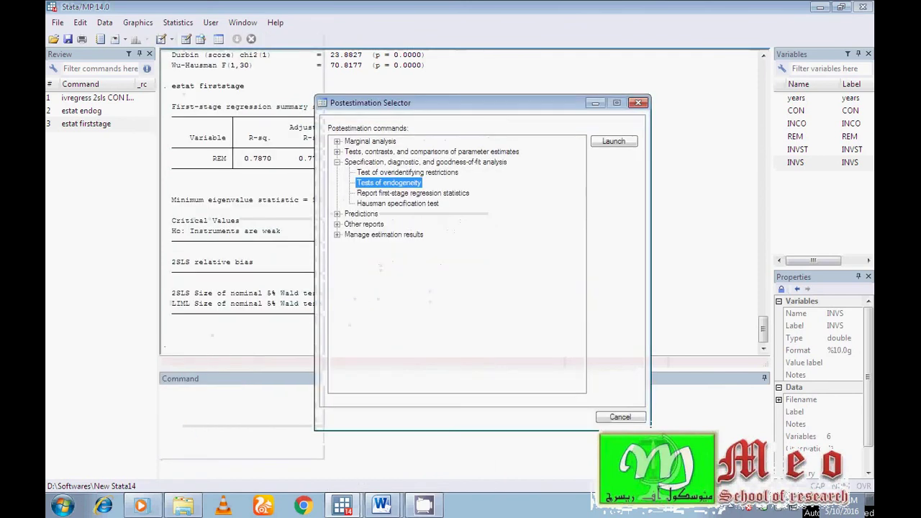
pyautogui.click(614, 141)
pyautogui.click(438, 190)
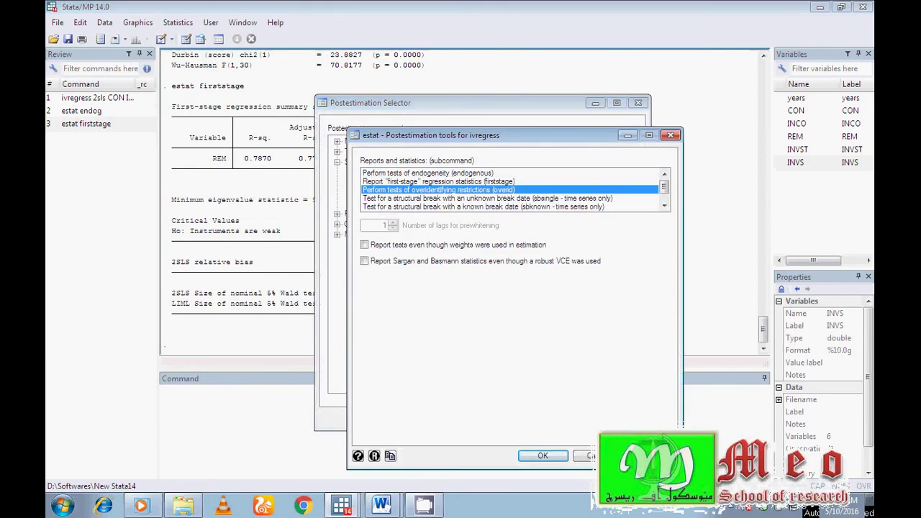
pyautogui.click(543, 455)
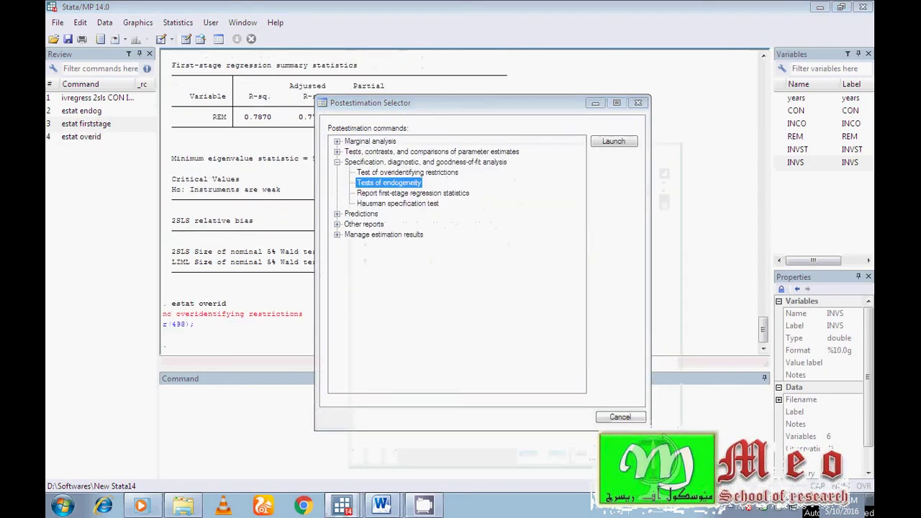
pyautogui.click(620, 418)
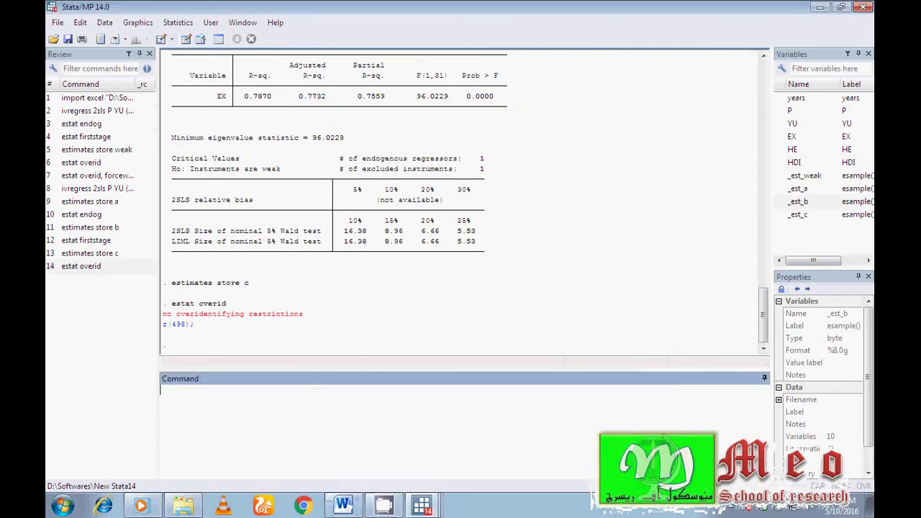
# In the Stata session with the P, YU and EX variables, run the overidentifying restrictions test (overid) and close the Postestimation Selector
pyautogui.click(177, 23)
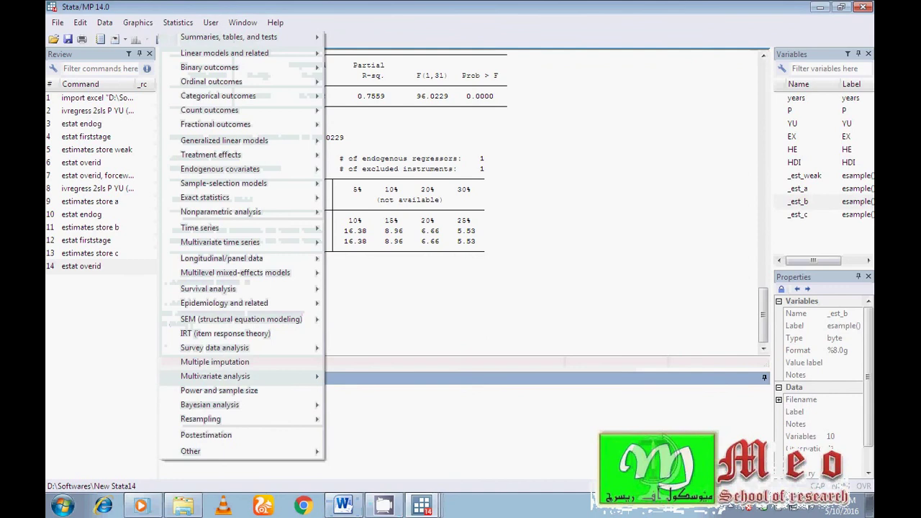
pyautogui.click(206, 435)
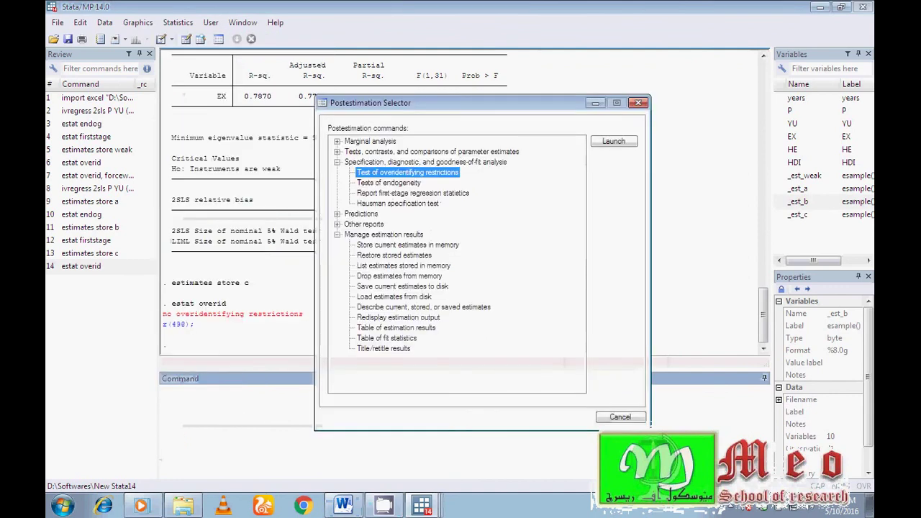
pyautogui.doubleClick(394, 183)
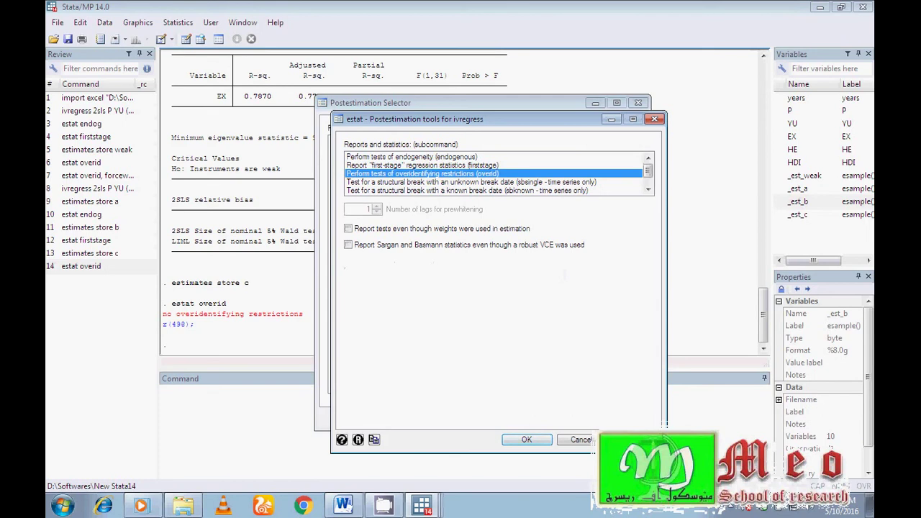
pyautogui.click(527, 440)
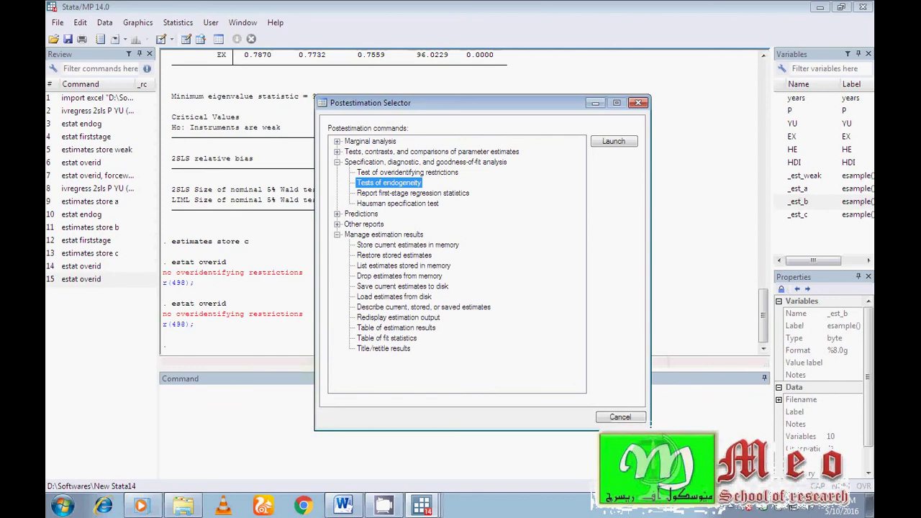
pyautogui.click(639, 103)
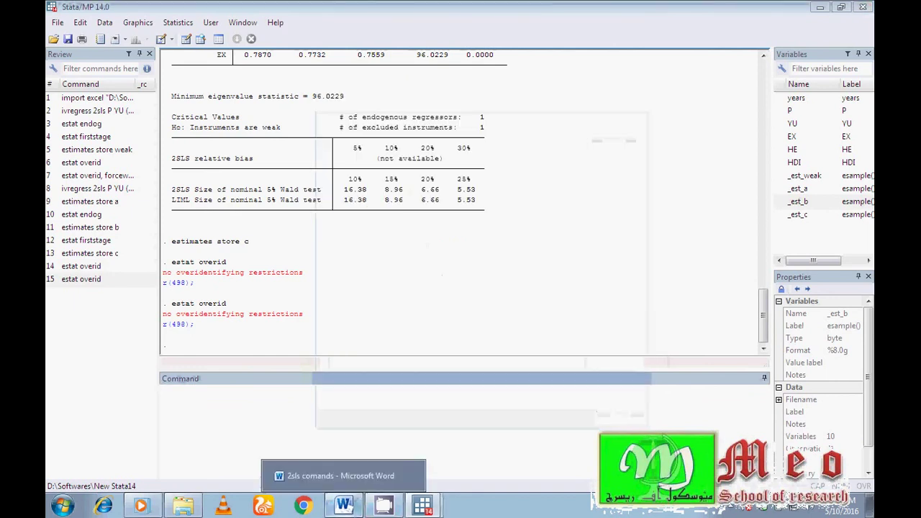
# Switch to the 2sls comands Word document and examine the final estat overid note on the Sargan and Basmann tests and the 5% rule
pyautogui.click(344, 505)
pyautogui.click(341, 320)
pyautogui.click(265, 319)
pyautogui.hotkey('shift', 'Down')
pyautogui.moveTo(265, 349); pyautogui.dragTo(380, 349)
pyautogui.click(452, 370)
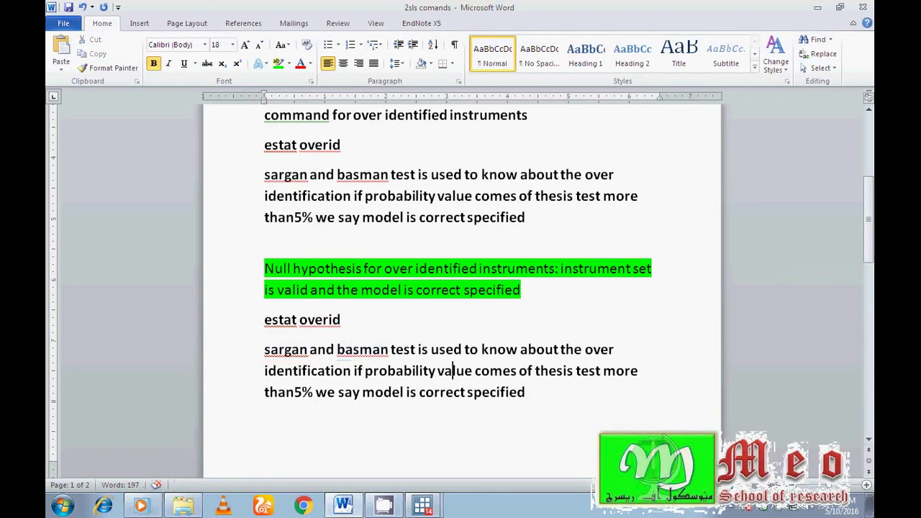
pyautogui.moveTo(265, 394); pyautogui.dragTo(337, 395)
pyautogui.click(426, 392)
pyautogui.moveTo(355, 371); pyautogui.dragTo(532, 395)
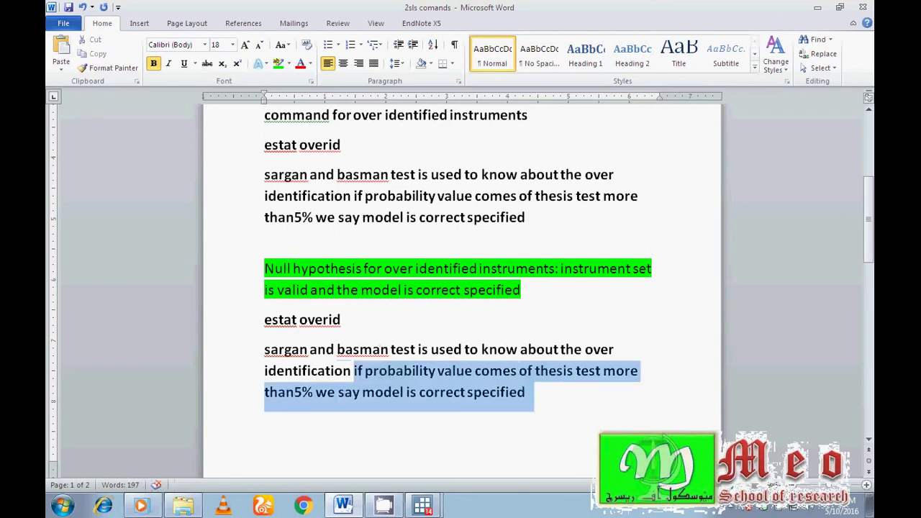
pyautogui.click(266, 418)
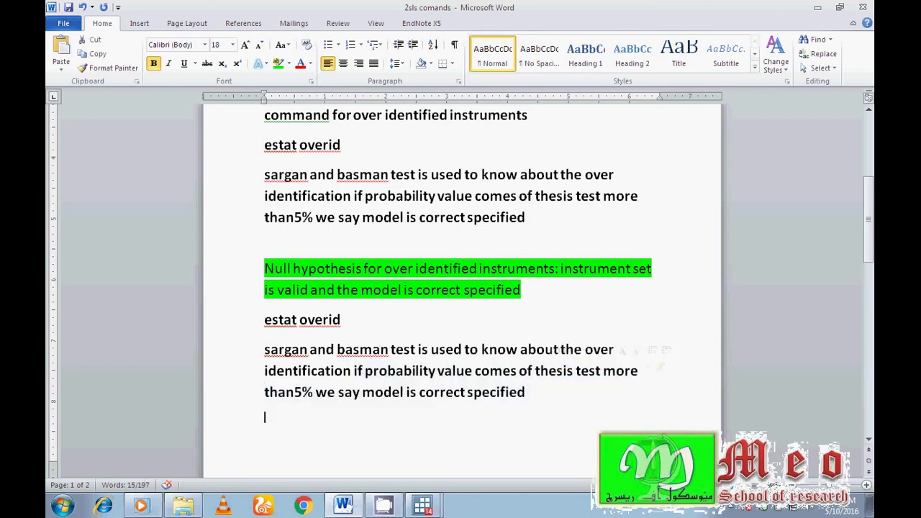
# Delete the first "s" of "thesis" in the last paragraph and select from that paragraph's end up to the earlier "than5%" line
pyautogui.click(564, 370)
pyautogui.press('BackSpace')
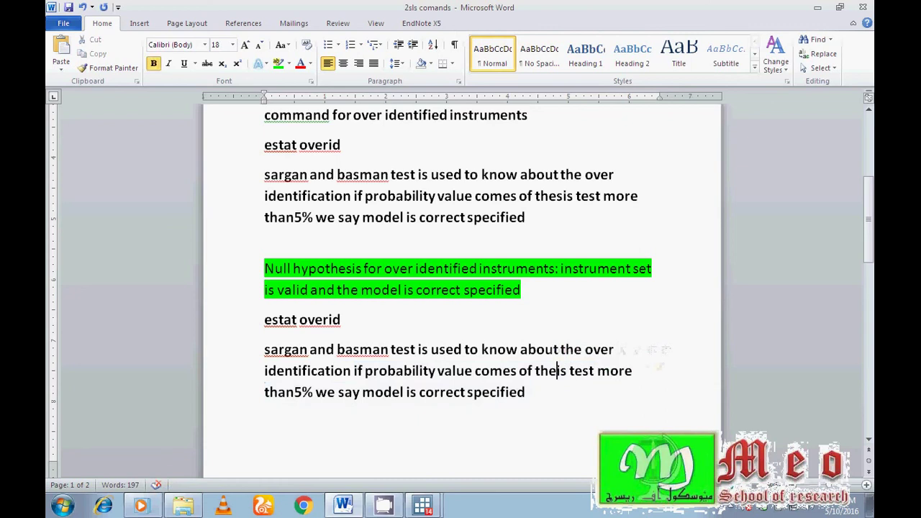
pyautogui.moveTo(528, 393); pyautogui.dragTo(265, 219)
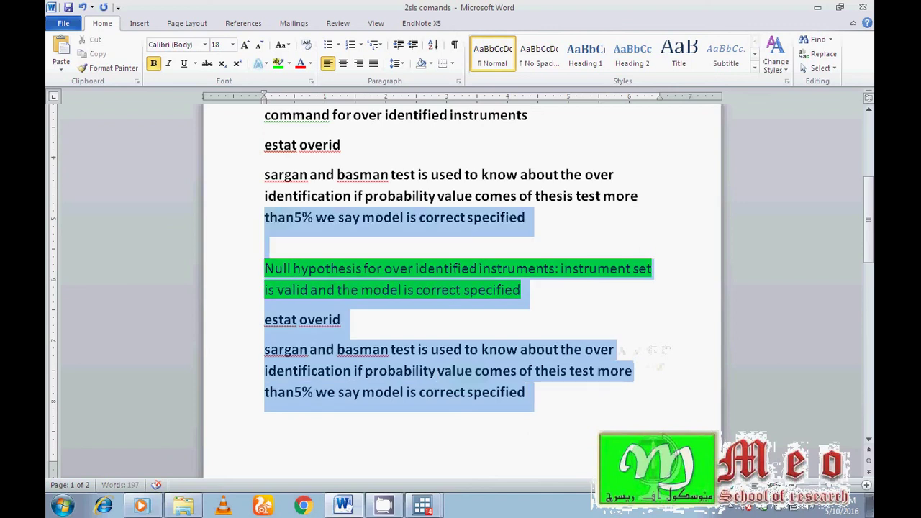